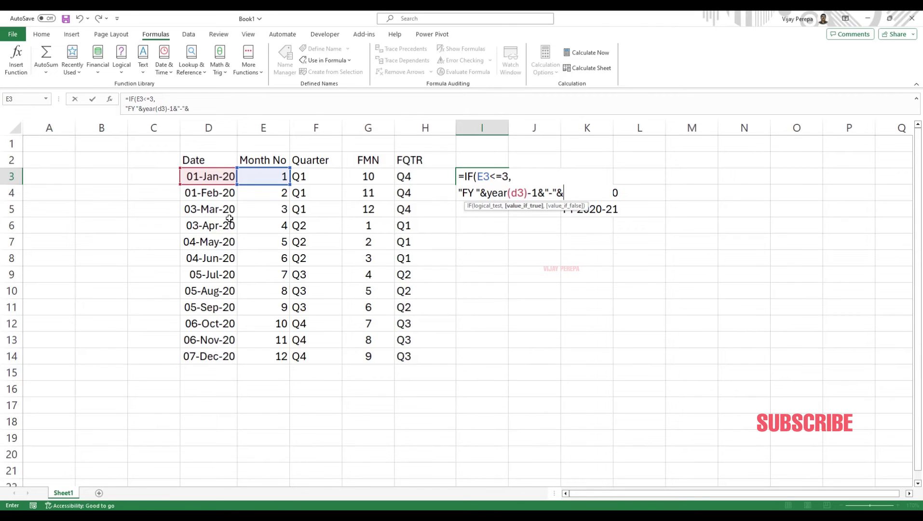
- Complete the IF formula's true result in I3 with RIGHT(YEAR(D3),2) and begin a new line for the false result
{"action": "type", "text": "right"}
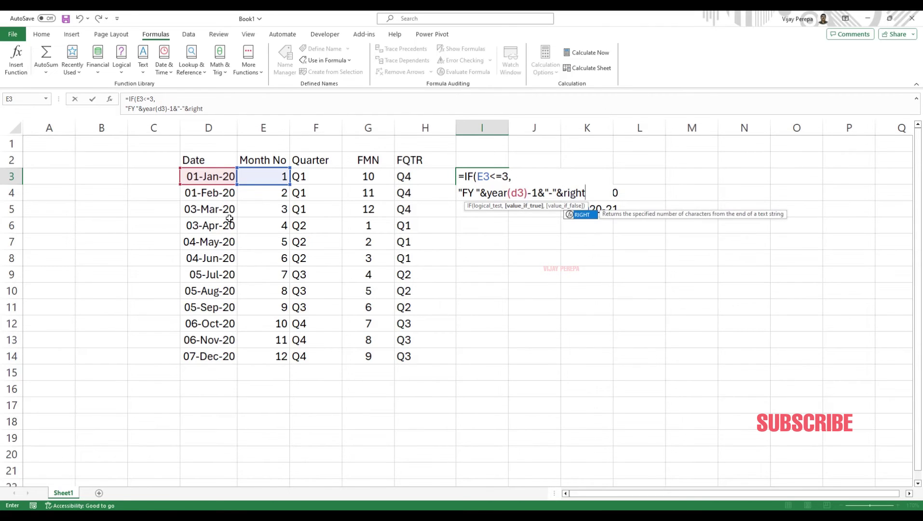
{"action": "type", "text": "(year"}
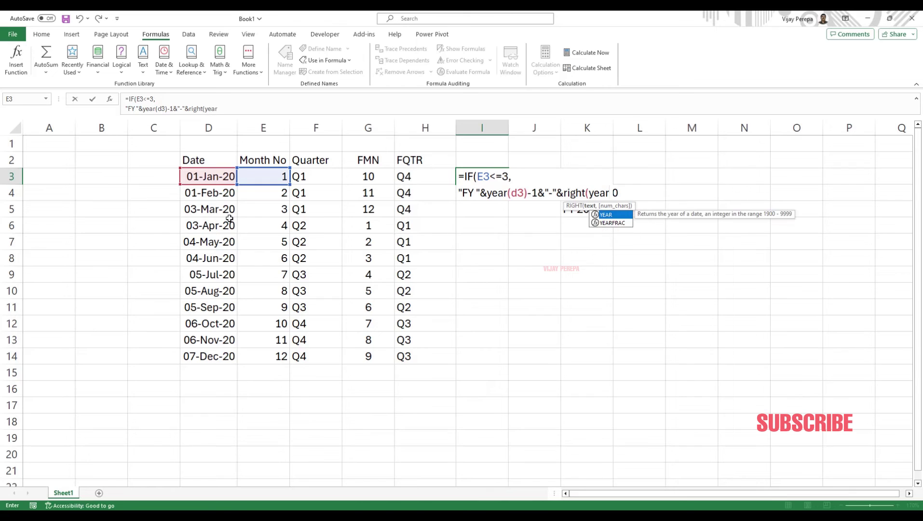
{"action": "type", "text": "(d3)"}
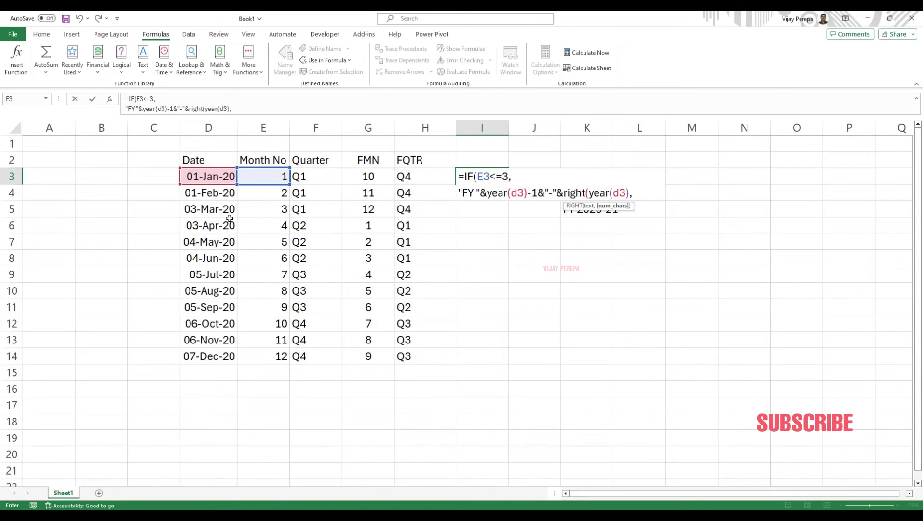
{"action": "type", "text": ",2),"}
{"action": "key", "text": "alt+Return"}
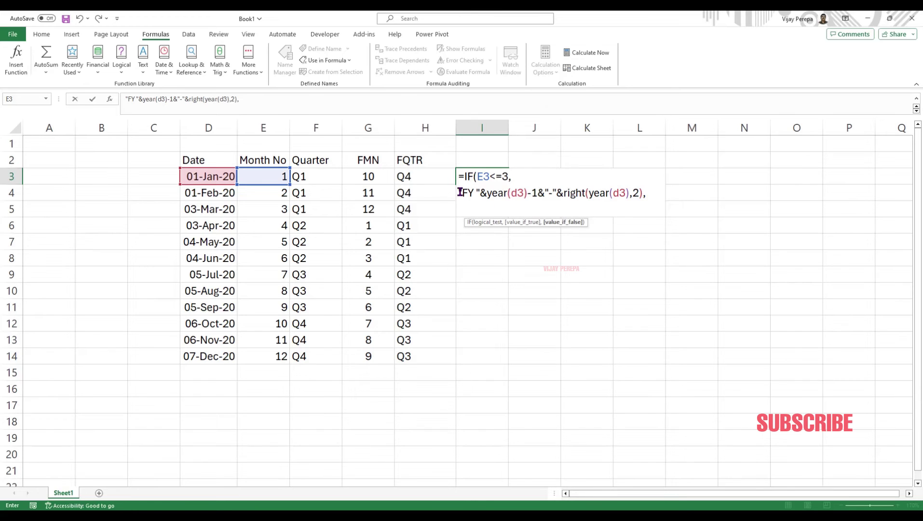
- Copy the true-result line "FY "&YEAR(D3)-1&"-"&RIGHT(YEAR(D3),2), onto the next line of the formula
{"action": "left_click_drag", "start_coordinate": [458, 192], "coordinate": [674, 192]}
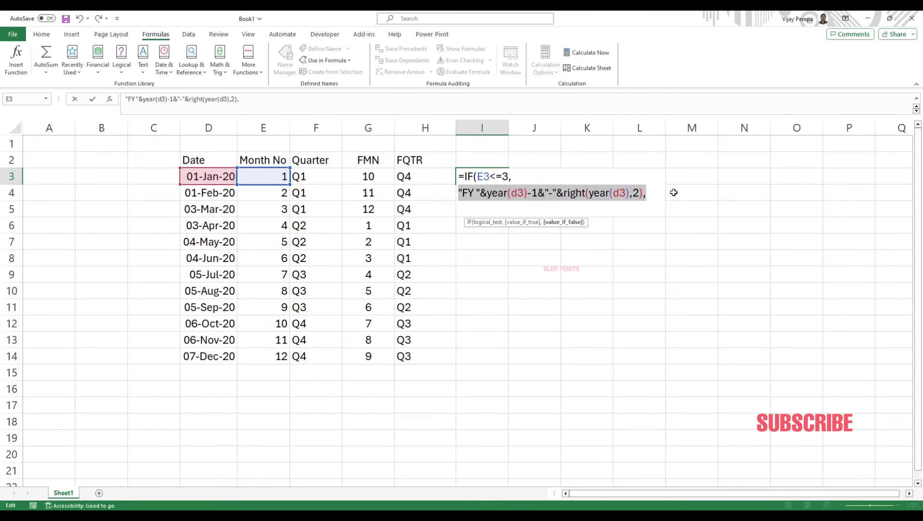
{"action": "key", "text": "ctrl+c"}
{"action": "key", "text": "Right"}
{"action": "key", "text": "alt+Return"}
{"action": "key", "text": "ctrl+v"}
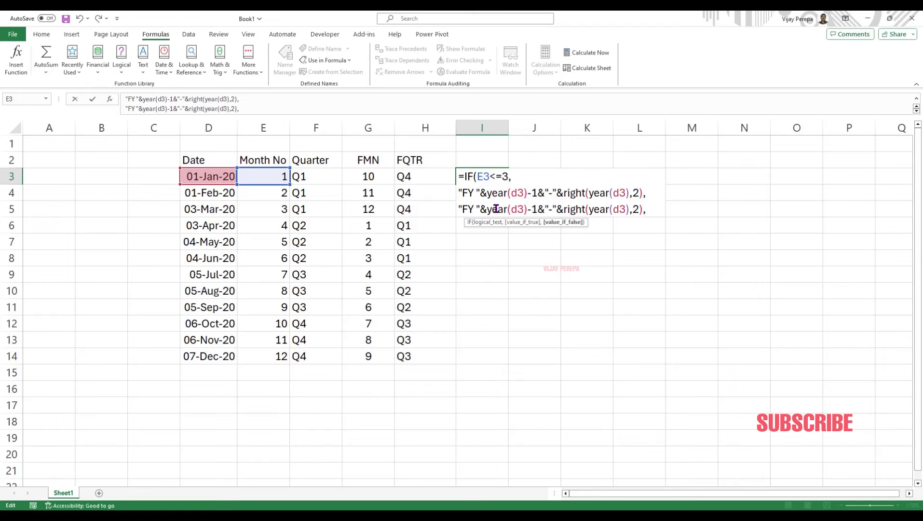
- Change the copied line to "FY "&YEAR(D3)&"-"&RIGHT(YEAR(D3)+1,2) as the false result and enter the formula
{"action": "left_click", "coordinate": [538, 209]}
{"action": "key", "text": "BackSpace"}
{"action": "key", "text": "BackSpace"}
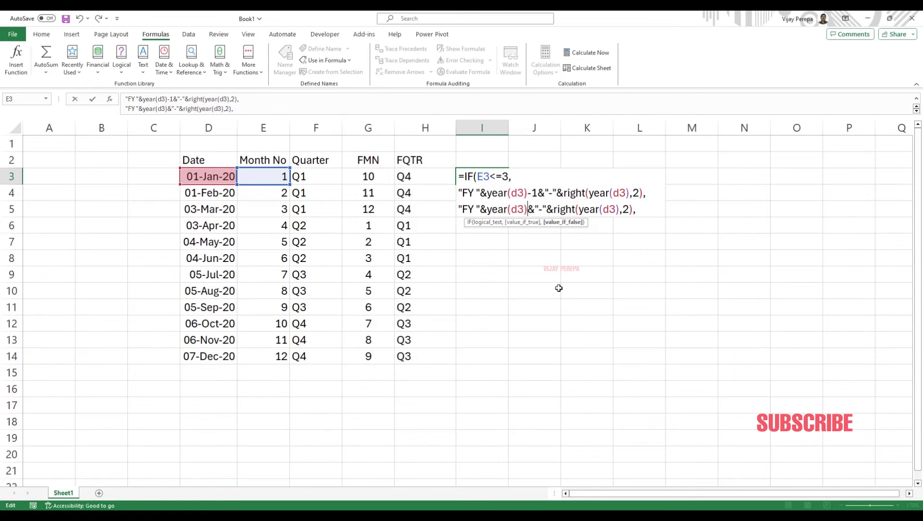
{"action": "left_click", "coordinate": [618, 209]}
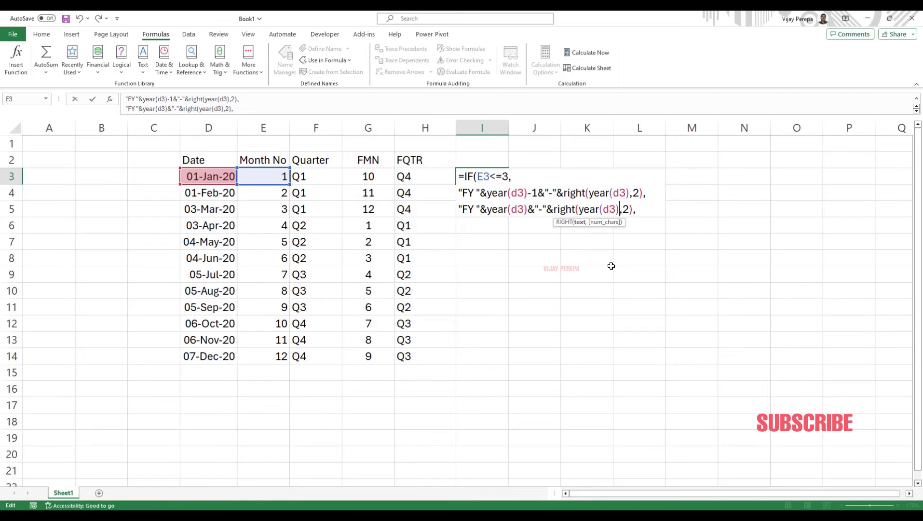
{"action": "type", "text": "+1"}
{"action": "key", "text": "BackSpace"}
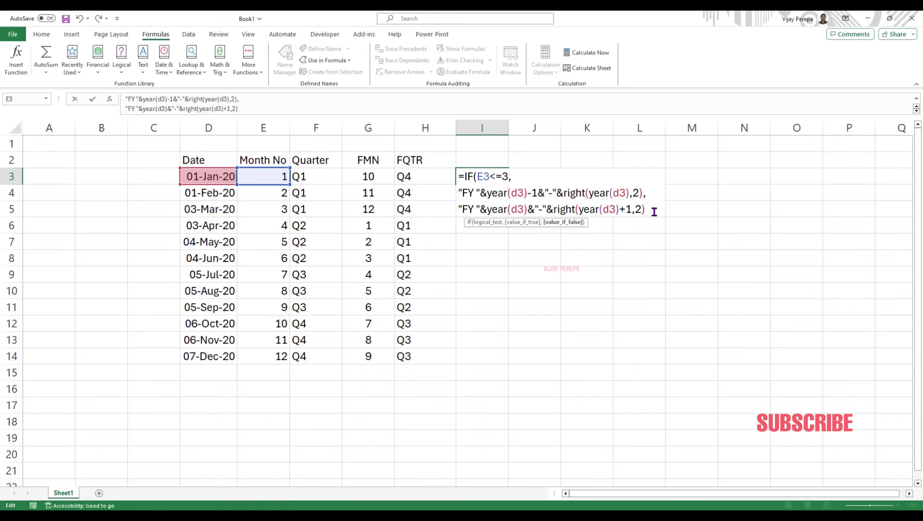
{"action": "key", "text": "Return"}
- Fill the fiscal year formula from I3 down to I14 and widen column I to fit the labels
{"action": "left_click", "coordinate": [478, 177]}
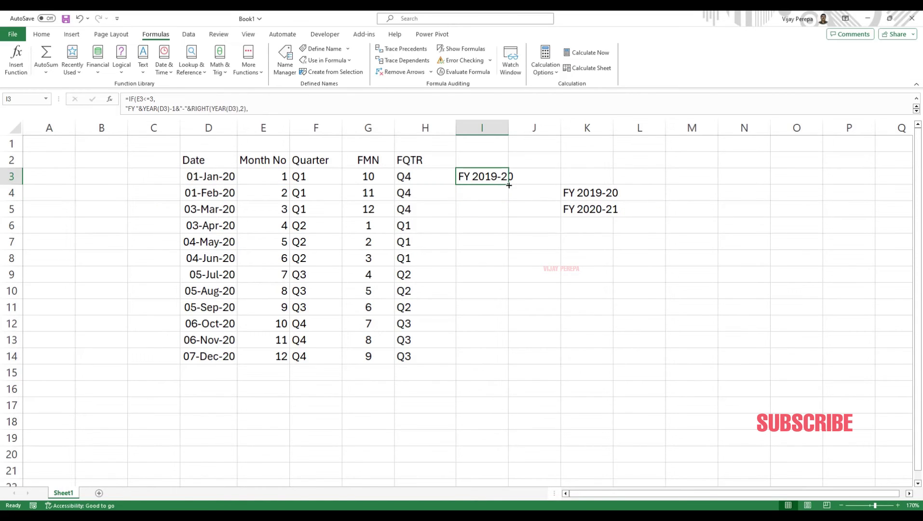
{"action": "double_click", "coordinate": [509, 183]}
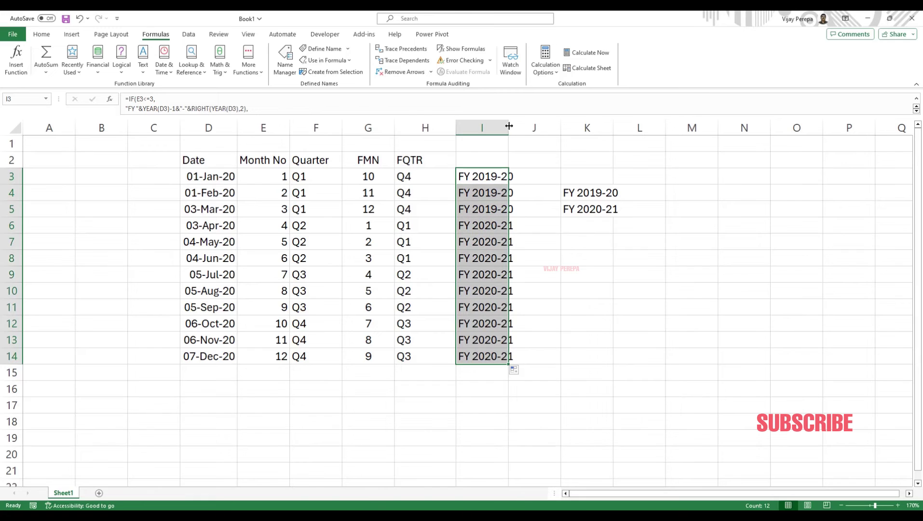
{"action": "left_click_drag", "start_coordinate": [509, 127], "coordinate": [515, 127]}
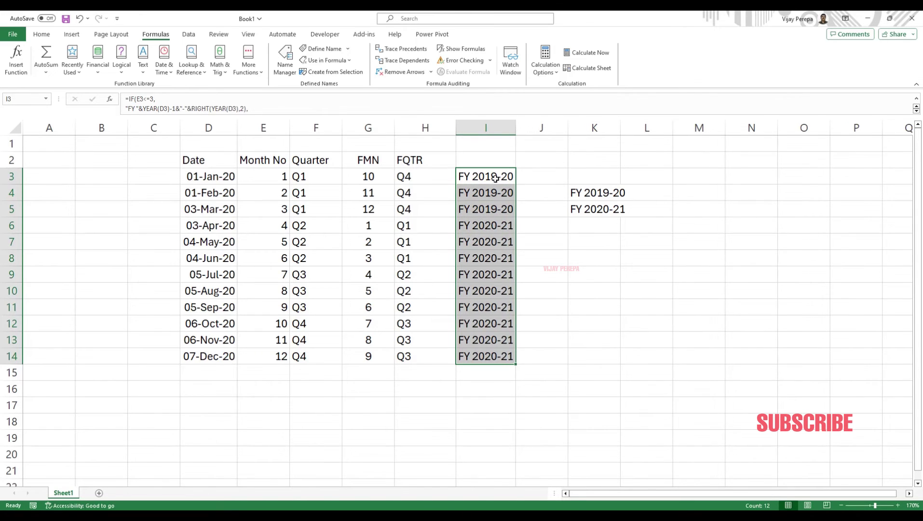
- Clear the fiscal year results in I3:I14 and enter the header FYR in I2
{"action": "left_click_drag", "start_coordinate": [494, 179], "coordinate": [498, 358]}
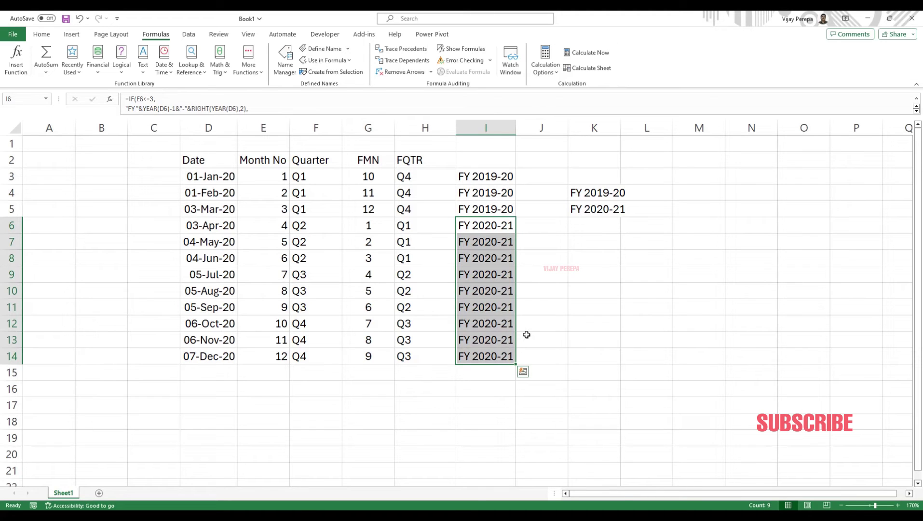
{"action": "left_click_drag", "start_coordinate": [488, 180], "coordinate": [484, 354]}
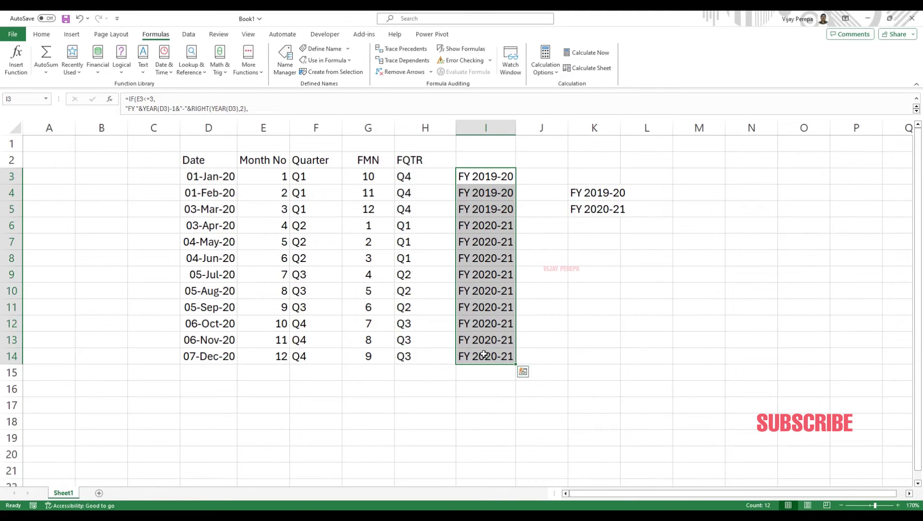
{"action": "left_click", "coordinate": [504, 152]}
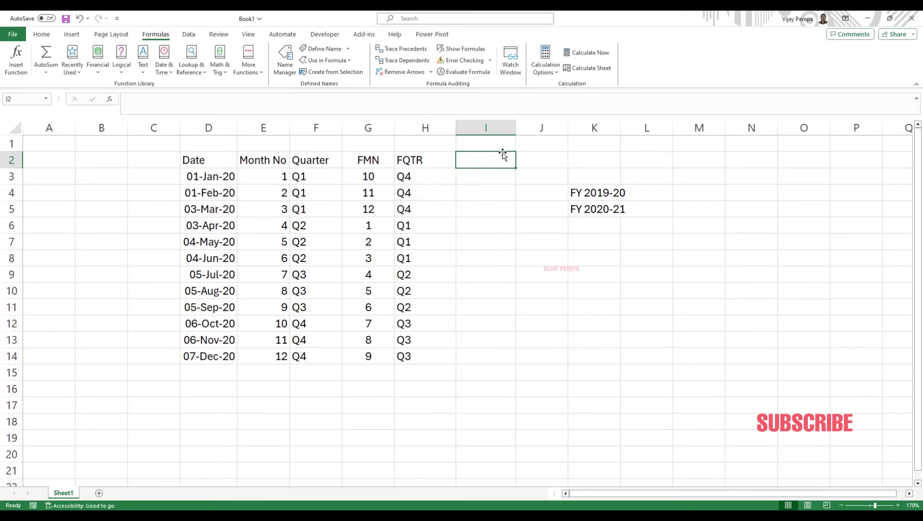
{"action": "type", "text": "FYR"}
{"action": "key", "text": "Return"}
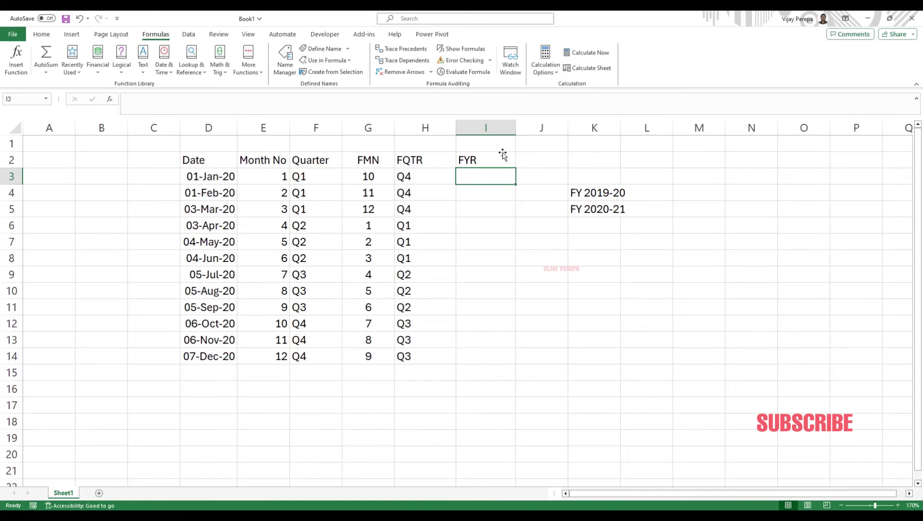
- Start a LAMBDA formula in I3 with the parameters date and fiscal_year_end_month
{"action": "left_click", "coordinate": [212, 178]}
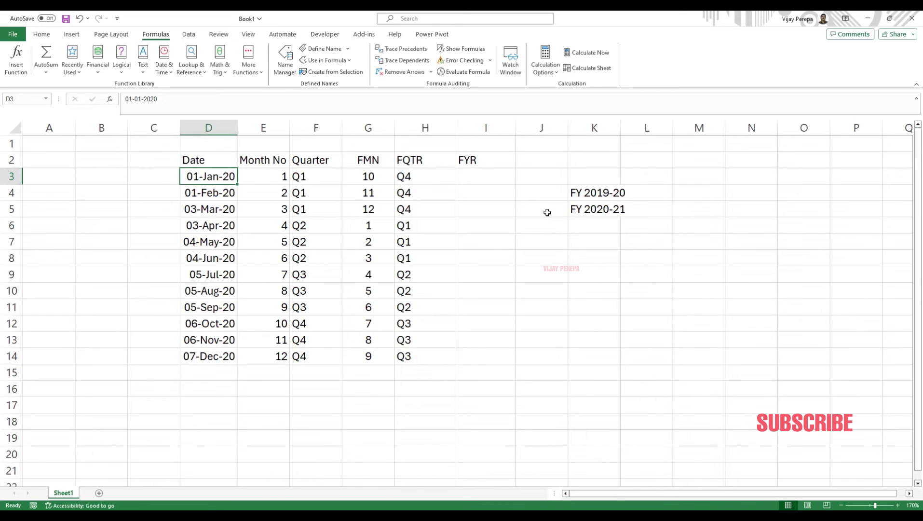
{"action": "left_click", "coordinate": [478, 180]}
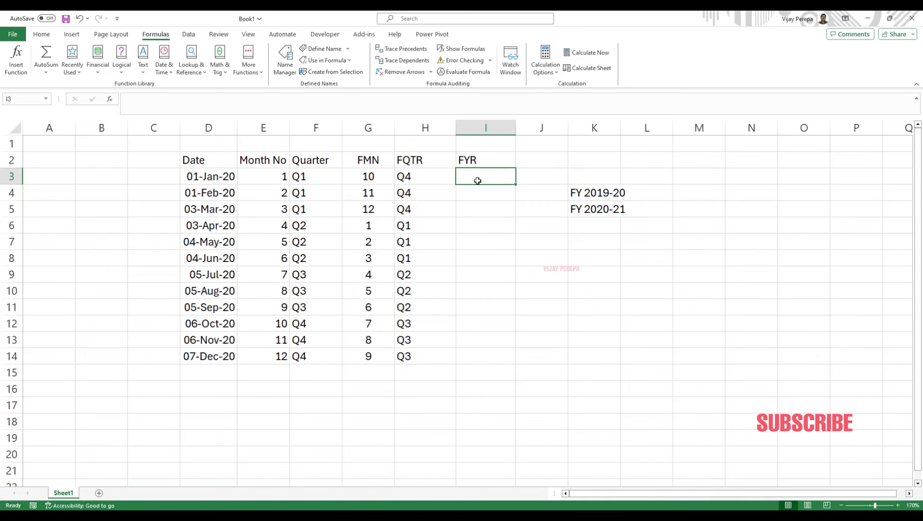
{"action": "type", "text": "=lam"}
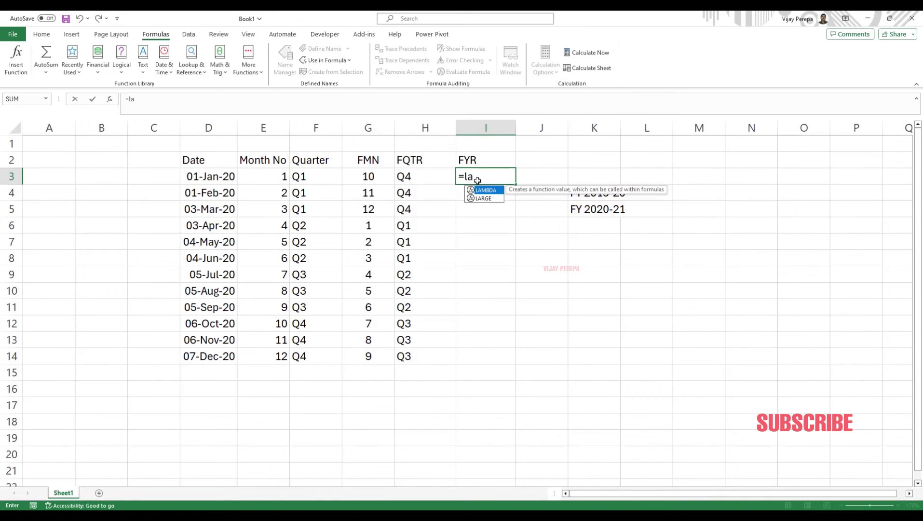
{"action": "key", "text": "Tab"}
{"action": "type", "text": "date"}
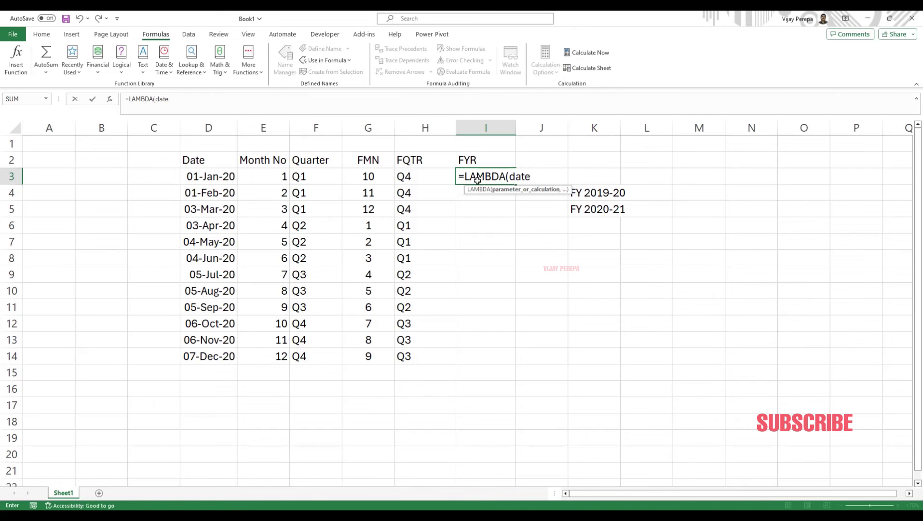
{"action": "type", "text": ",fisc"}
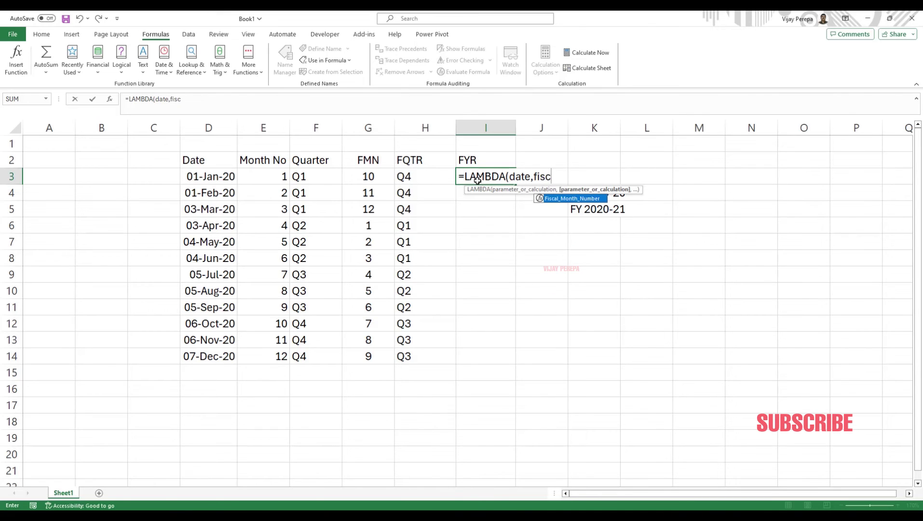
{"action": "type", "text": "al_y"}
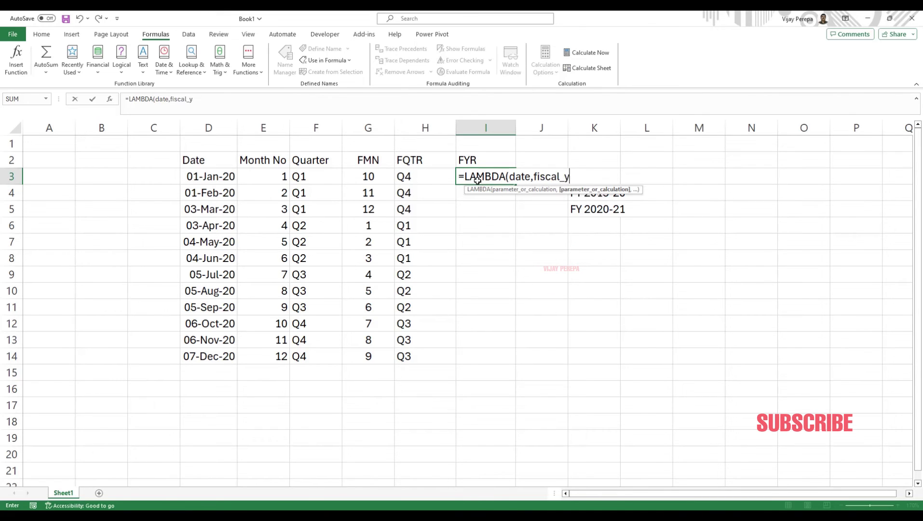
{"action": "type", "text": "ear_end_month,"}
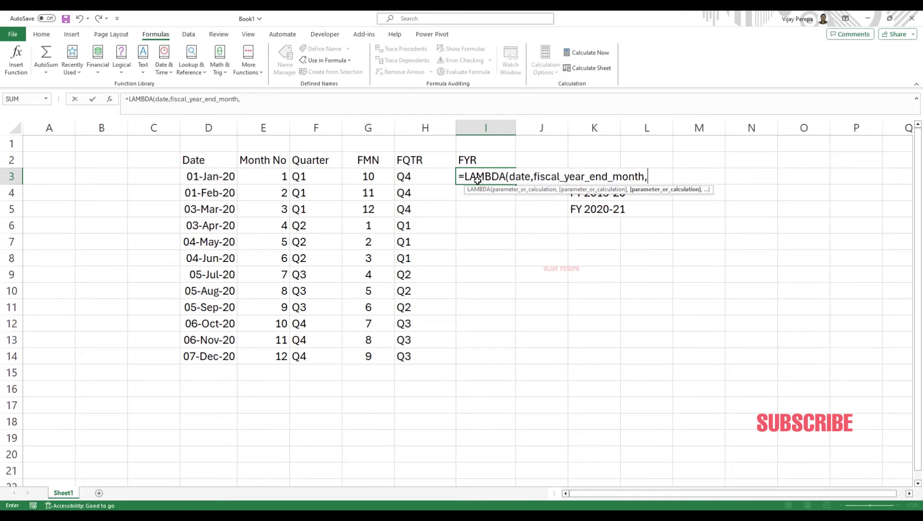
- Add an IF to the LAMBDA calculation with the test month(date)<=fiscal_year_end_month
{"action": "type", "text": "if("}
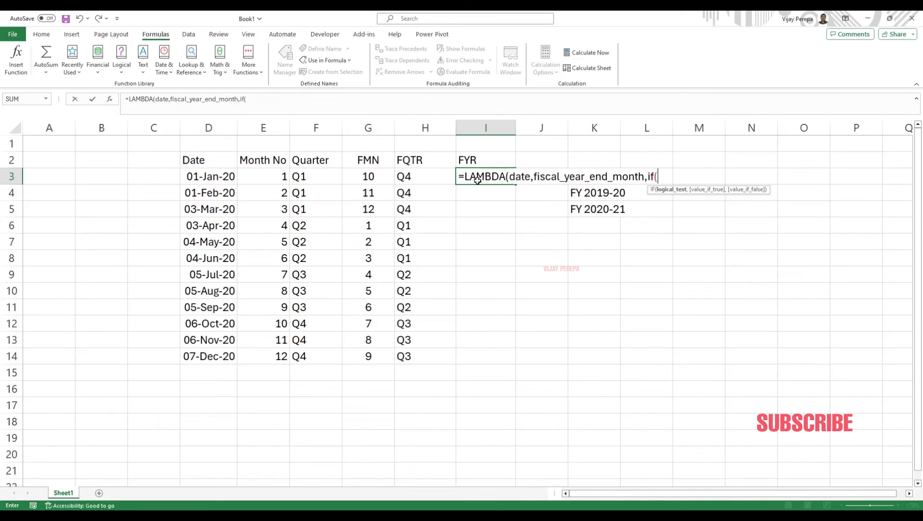
{"action": "type", "text": "month"}
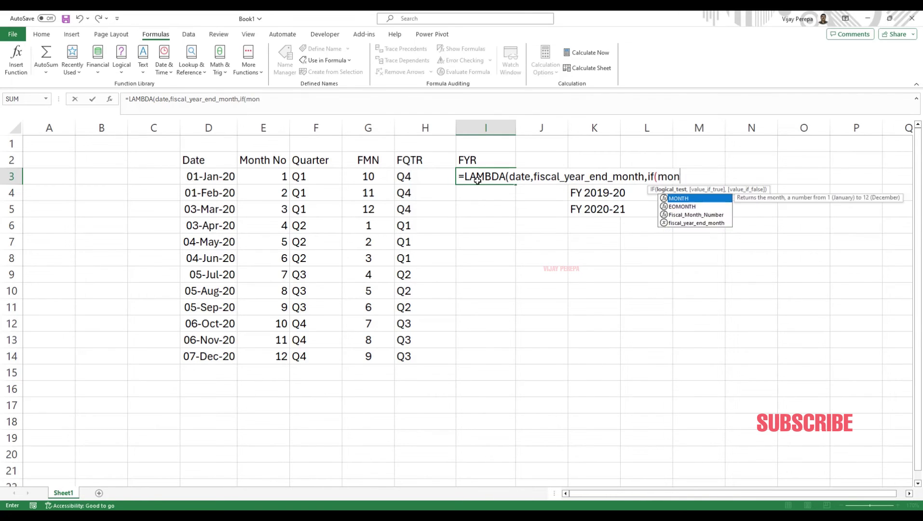
{"action": "key", "text": "BackSpace"}
{"action": "key", "text": "BackSpace"}
{"action": "type", "text": "th(date)"}
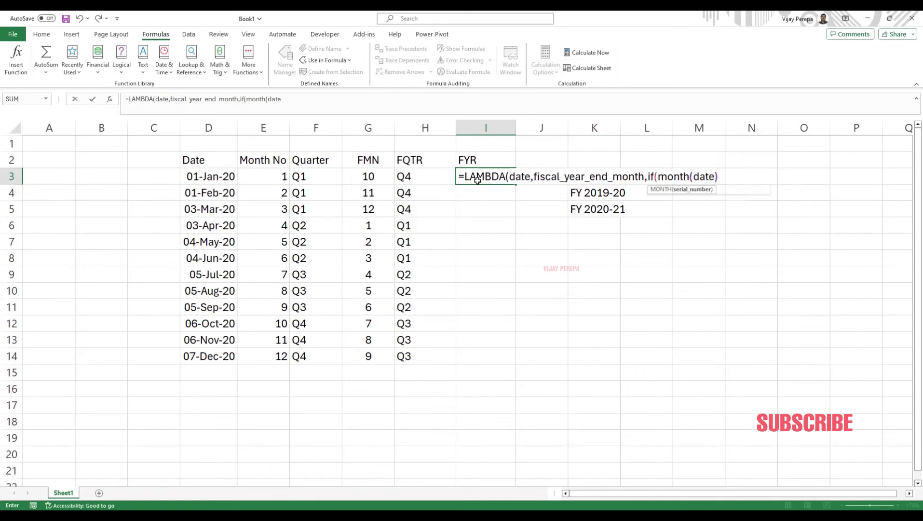
{"action": "type", "text": "<=fisc"}
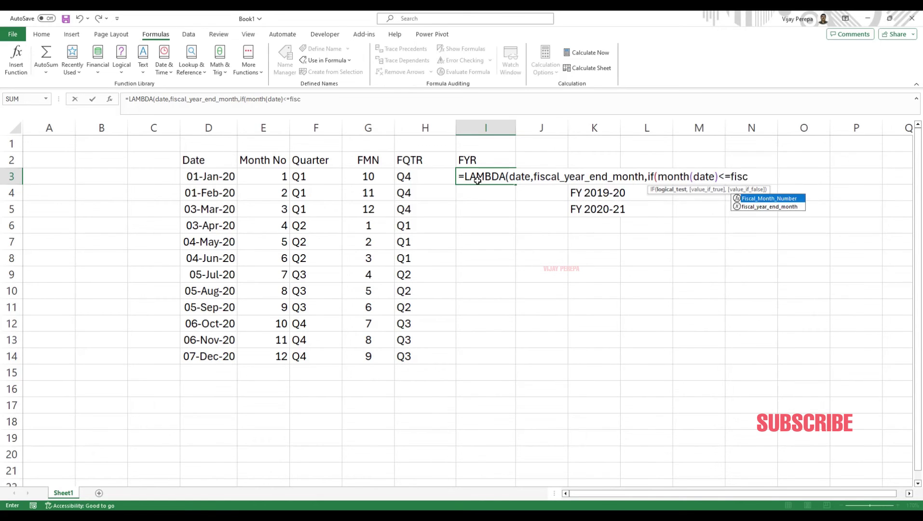
{"action": "key", "text": "Down"}
{"action": "key", "text": "Tab"}
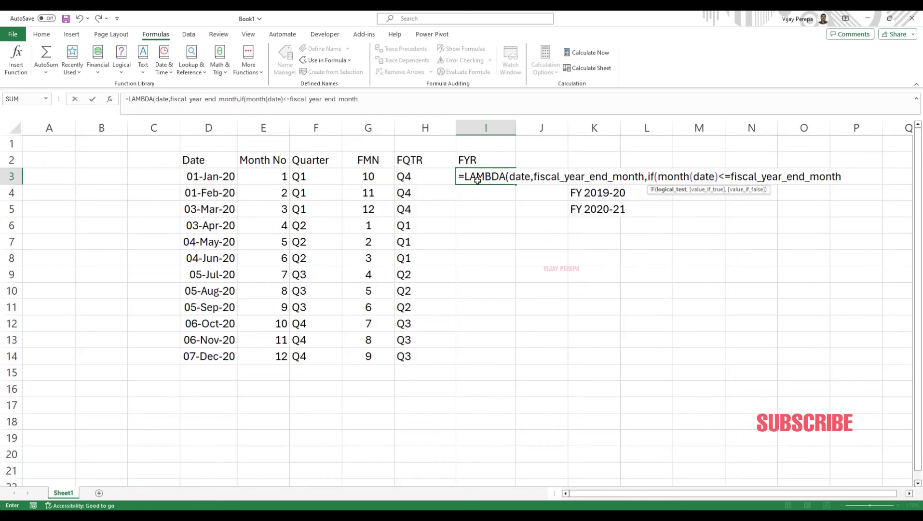
- Begin the IF's true result with the prefix "FY " joined to year(date)-1
{"action": "type", "text": ",\"fY"}
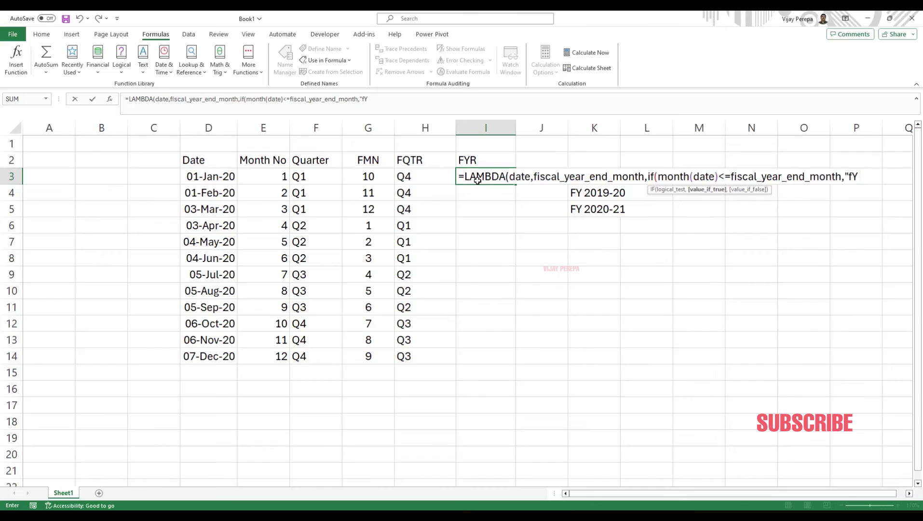
{"action": "type", "text": " \"&"}
{"action": "key", "text": "BackSpace"}
{"action": "key", "text": "BackSpace"}
{"action": "key", "text": "BackSpace"}
{"action": "key", "text": "BackSpace"}
{"action": "key", "text": "BackSpace"}
{"action": "type", "text": "FY \"&"}
{"action": "type", "text": " d"}
{"action": "key", "text": "BackSpace"}
{"action": "type", "text": "year(date"}
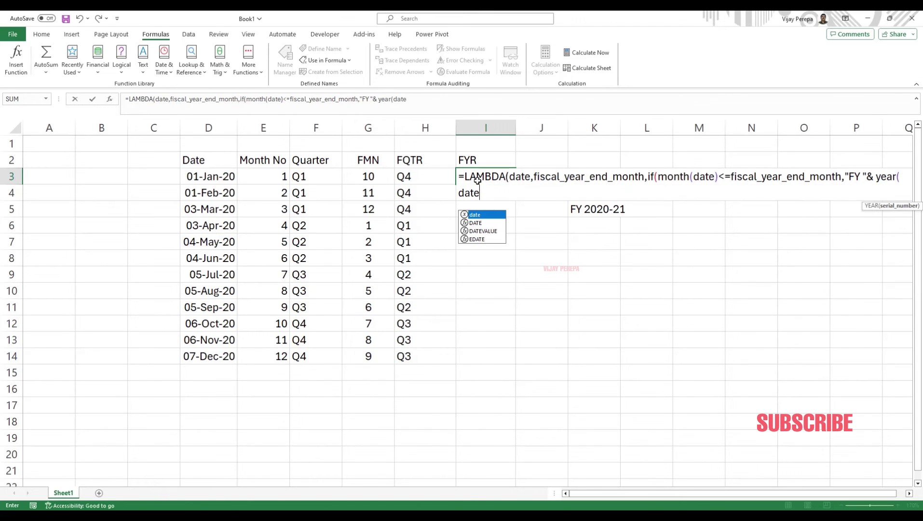
{"action": "type", "text": ")-1"}
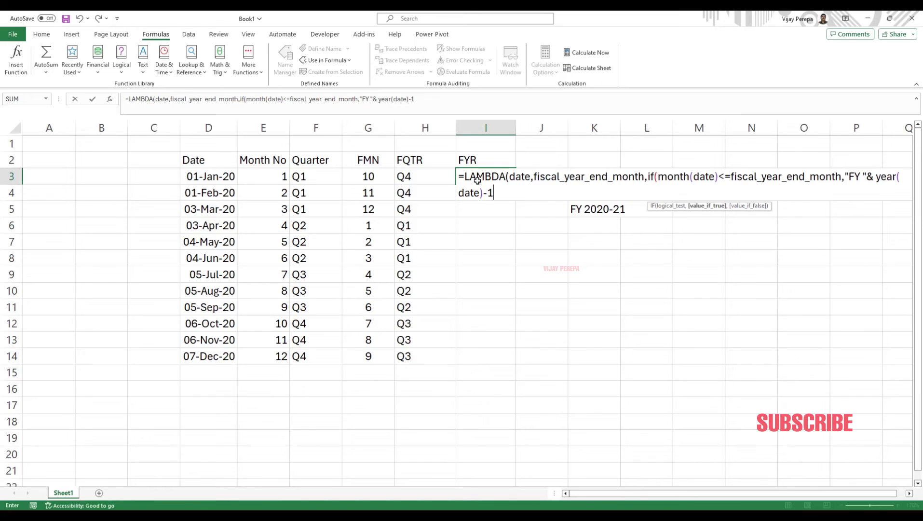
- Complete the IF's true result by joining a "-" and right(year(date),2) after year(date)-1
{"action": "type", "text": "&\"-\"&right"}
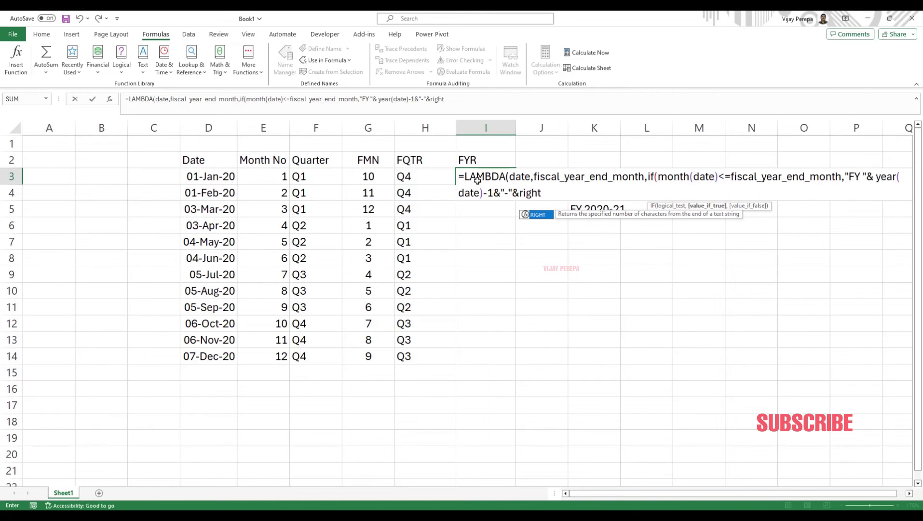
{"action": "type", "text": "*("}
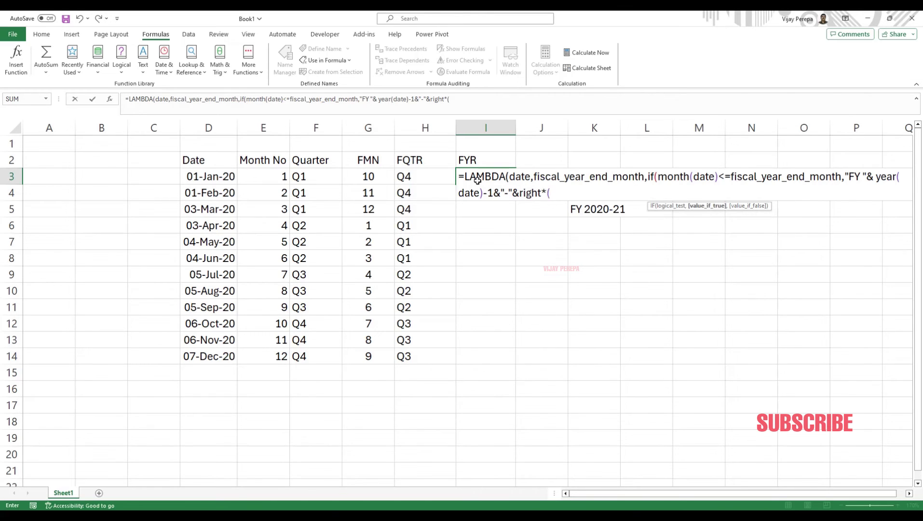
{"action": "key", "text": "BackSpace"}
{"action": "key", "text": "BackSpace"}
{"action": "type", "text": "(yea"}
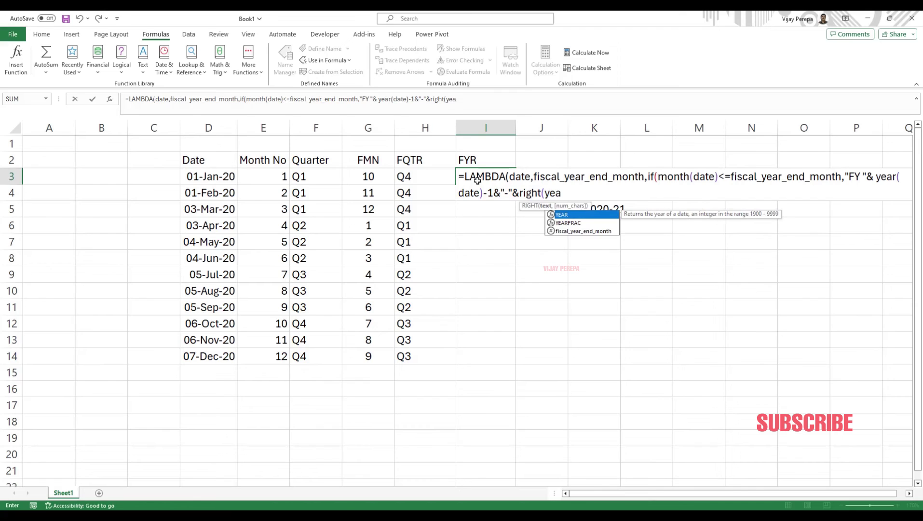
{"action": "type", "text": "r(date_"}
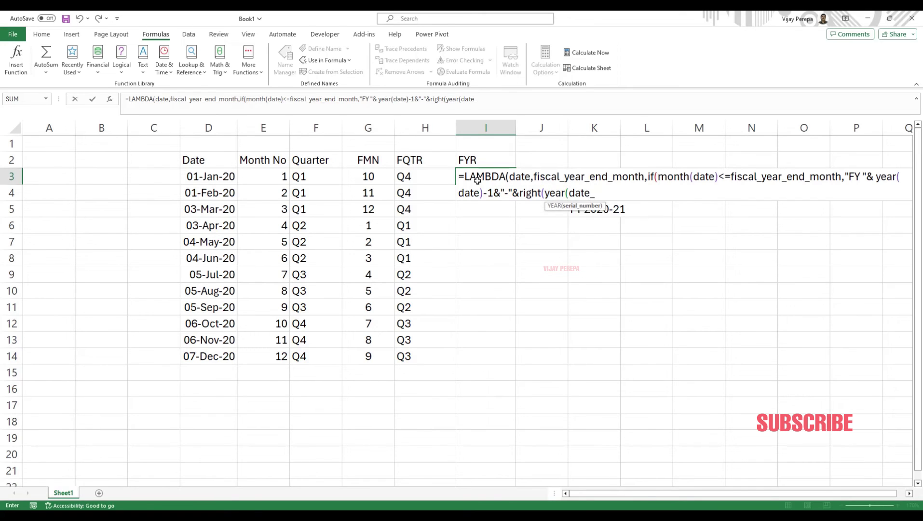
{"action": "key", "text": "BackSpace"}
{"action": "type", "text": ")-1"}
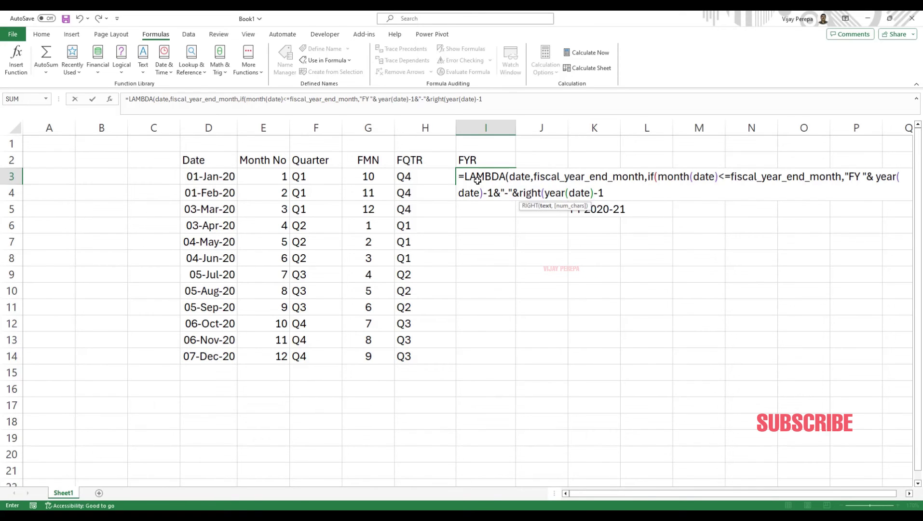
{"action": "key", "text": "BackSpace"}
{"action": "key", "text": "BackSpace"}
{"action": "type", "text": ",2)"}
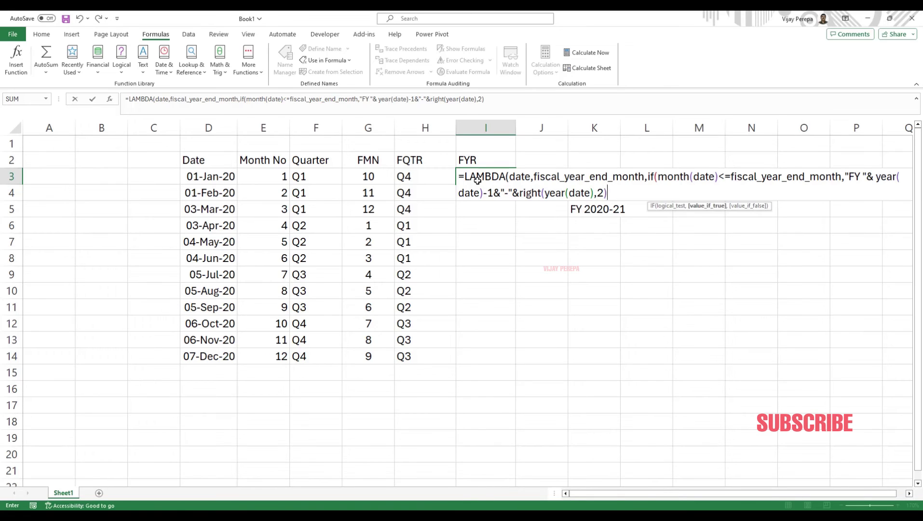
- Add the IF's false argument as a copy of the whole true result, from "FY " through right(year(date),2)
{"action": "type", "text": ","}
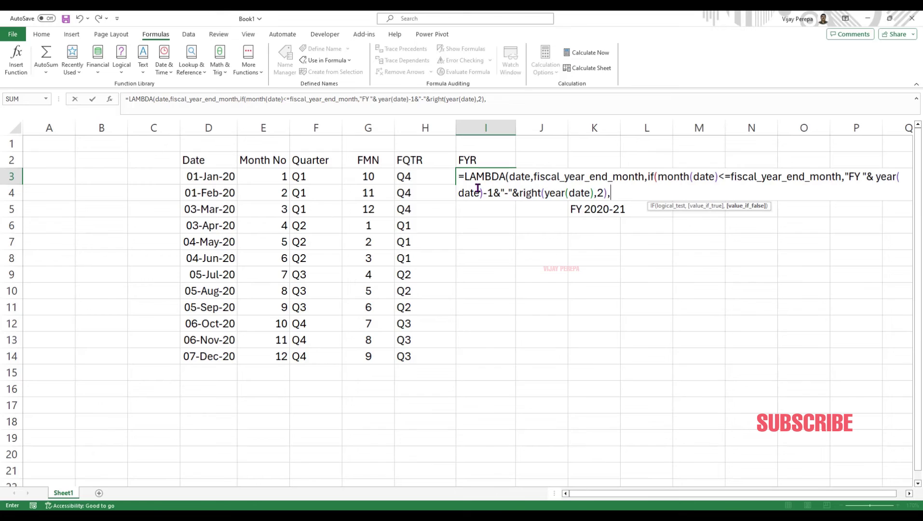
{"action": "left_click_drag", "start_coordinate": [844, 177], "coordinate": [607, 193]}
{"action": "key", "text": "ctrl+c"}
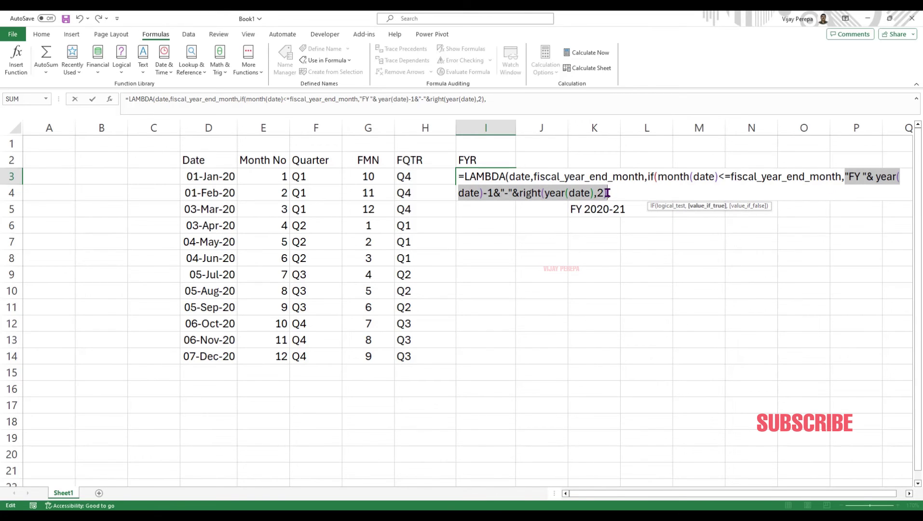
{"action": "left_click", "coordinate": [611, 193]}
{"action": "key", "text": "ctrl+v"}
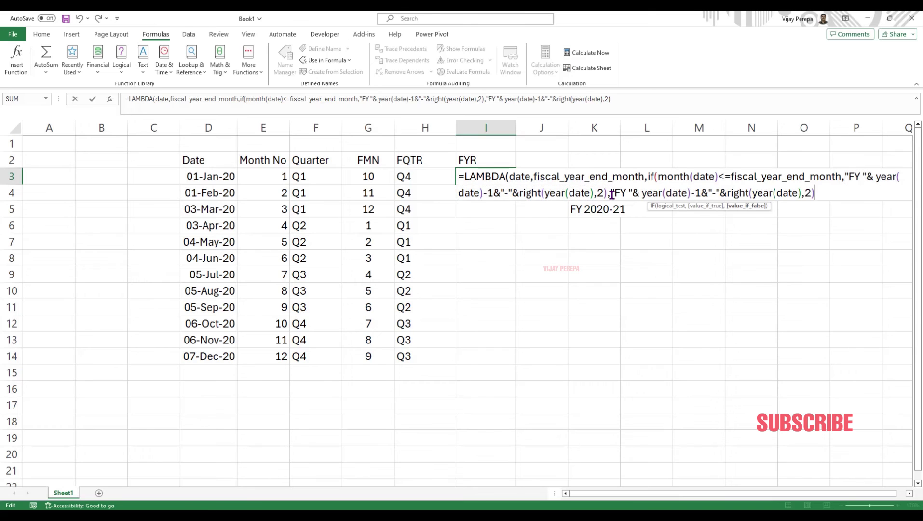
- Adjust the false result to use year(date) without -1 and right(year(date)+1,2) for the ending year
{"action": "left_click", "coordinate": [701, 193]}
{"action": "key", "text": "BackSpace"}
{"action": "key", "text": "BackSpace"}
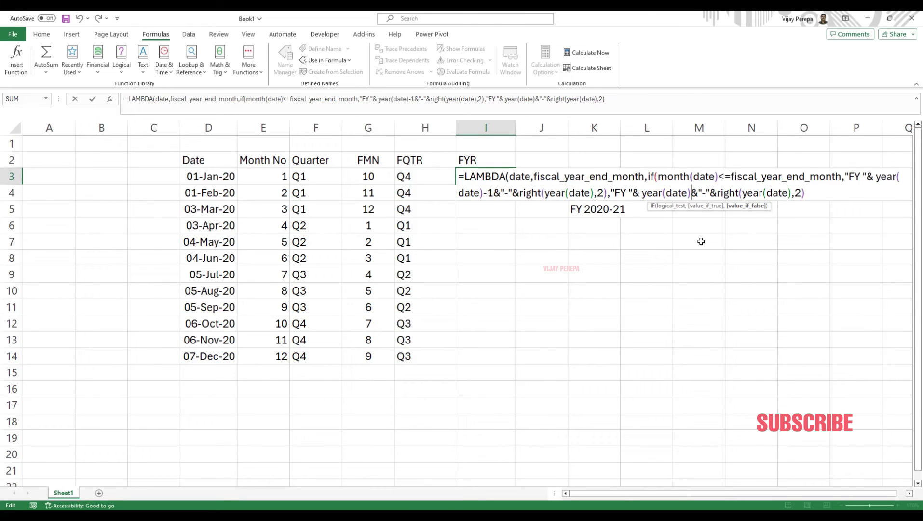
{"action": "left_click", "coordinate": [793, 194]}
{"action": "type", "text": "+"}
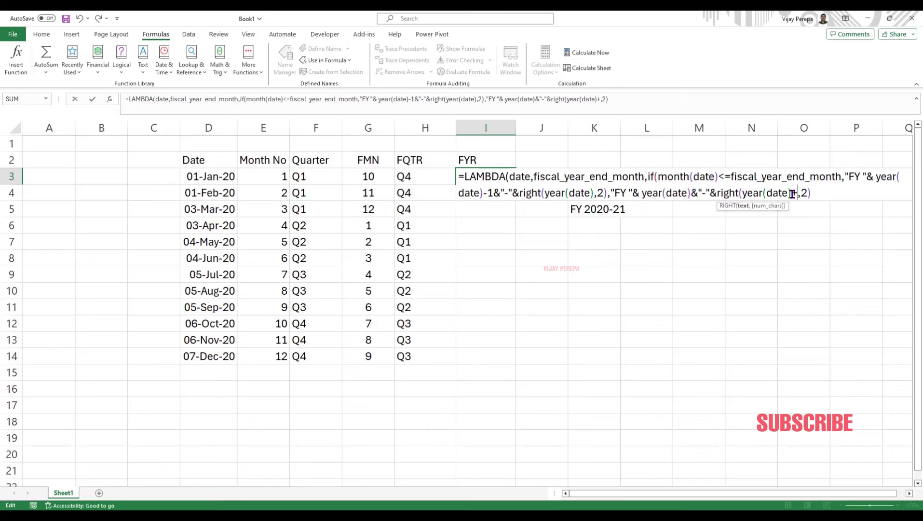
{"action": "type", "text": "1"}
{"action": "left_click", "coordinate": [826, 194]}
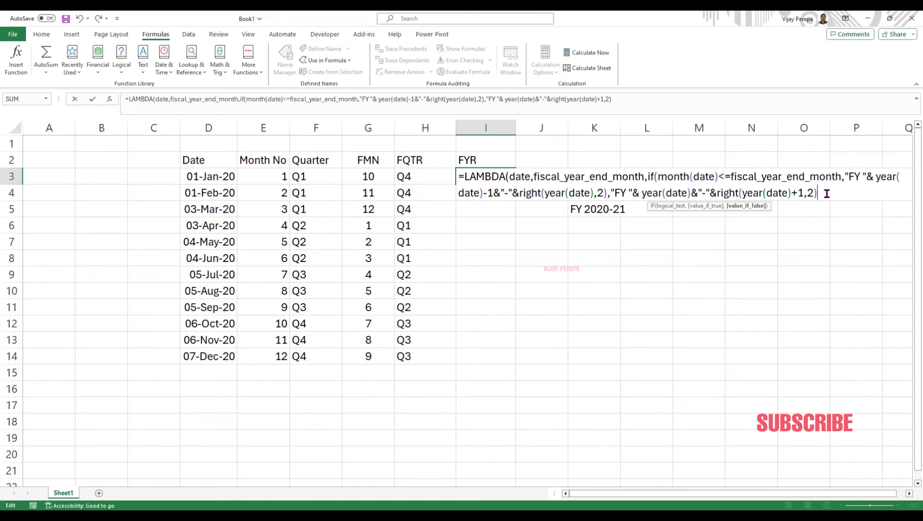
- Close the IF and LAMBDA, and call the function in I3 with D3 and fiscal year-end month 3
{"action": "type", "text": "))"}
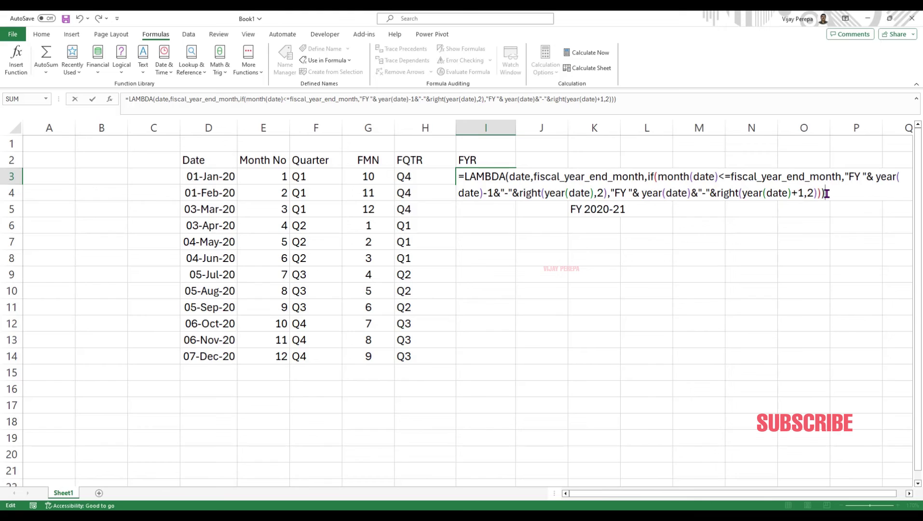
{"action": "type", "text": "("}
{"action": "left_click", "coordinate": [227, 182]}
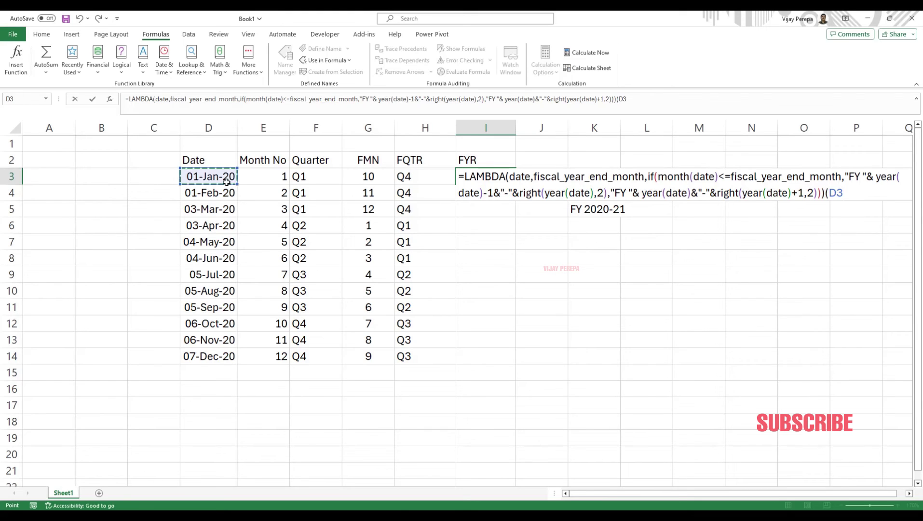
{"action": "type", "text": ",3)"}
{"action": "key", "text": "Return"}
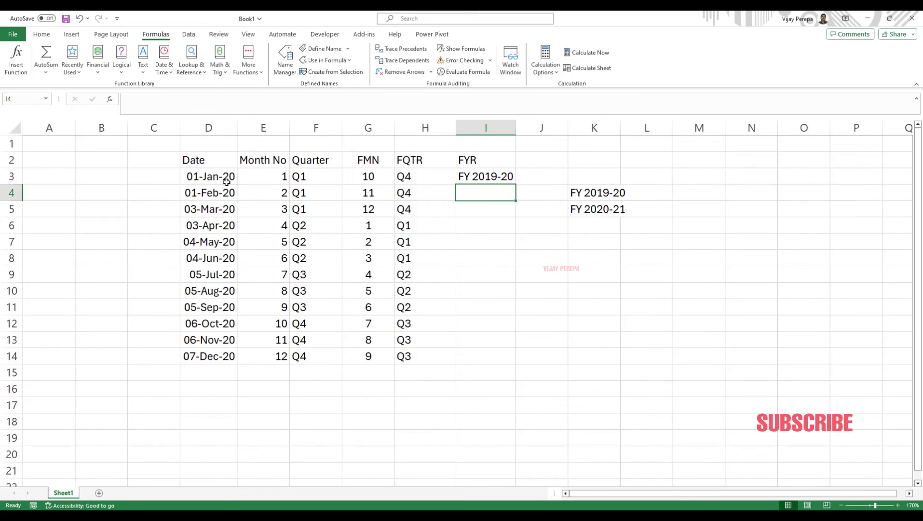
- Fill the LAMBDA formula from I3 down to I14 and check the fiscal year labels against the months
{"action": "left_click", "coordinate": [480, 175]}
{"action": "left_click_drag", "start_coordinate": [515, 184], "coordinate": [508, 362]}
{"action": "left_click", "coordinate": [492, 224]}
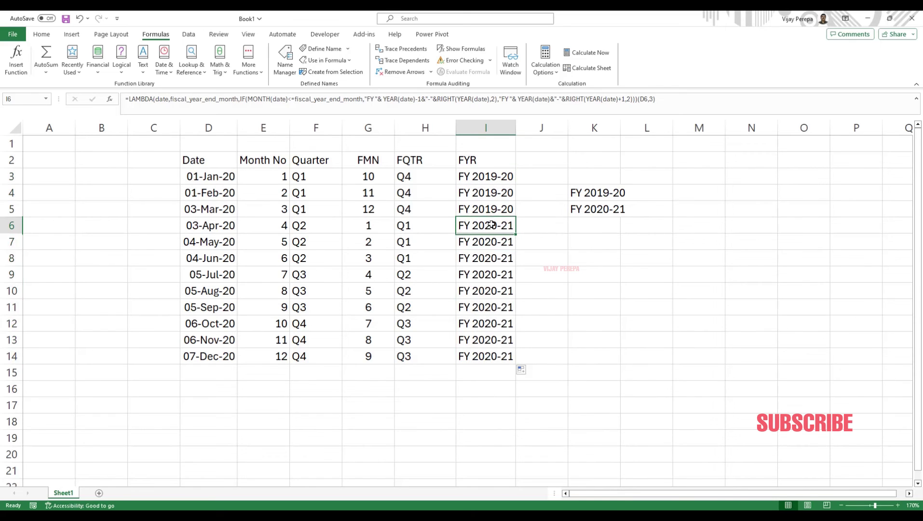
{"action": "left_click_drag", "start_coordinate": [492, 224], "coordinate": [493, 355]}
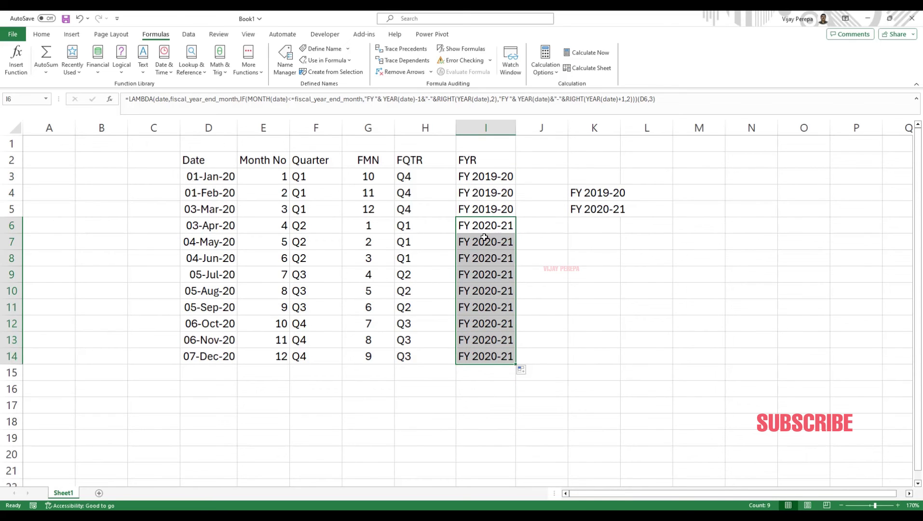
{"action": "left_click", "coordinate": [508, 174]}
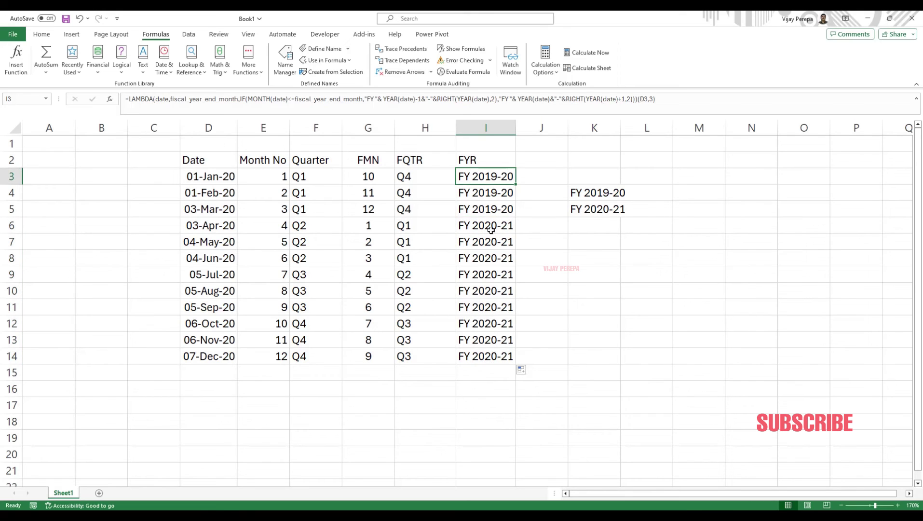
{"action": "left_click", "coordinate": [284, 277]}
{"action": "left_click", "coordinate": [458, 277]}
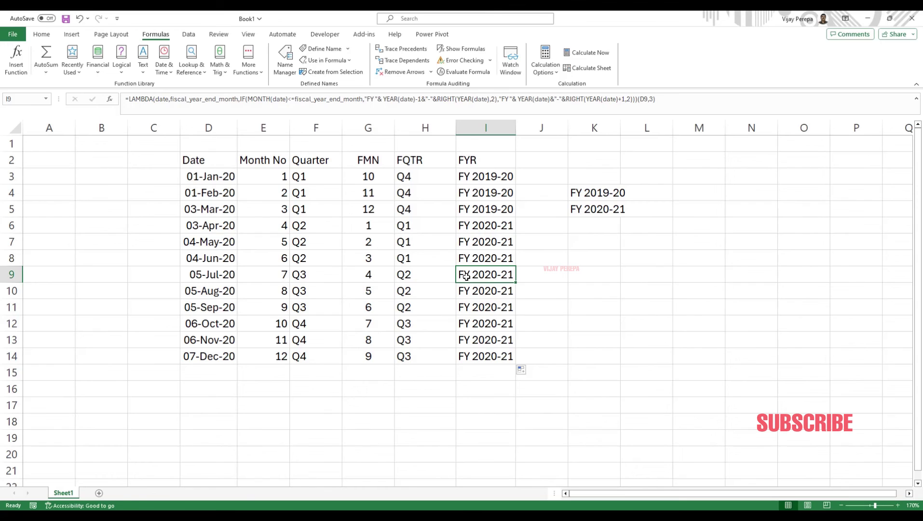
{"action": "left_click", "coordinate": [481, 260]}
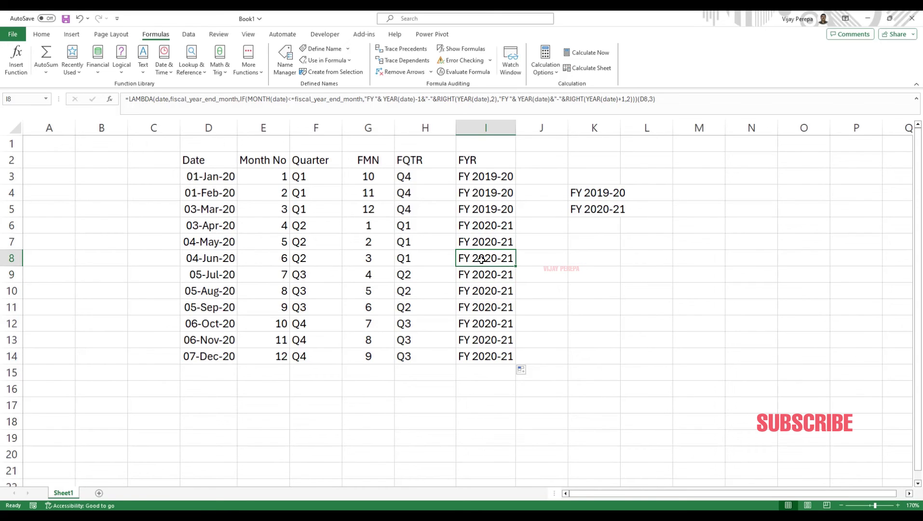
- Set the fiscal year-end month argument in I3 to 6, refill the formula through I14, and check the labels
{"action": "left_click", "coordinate": [464, 182]}
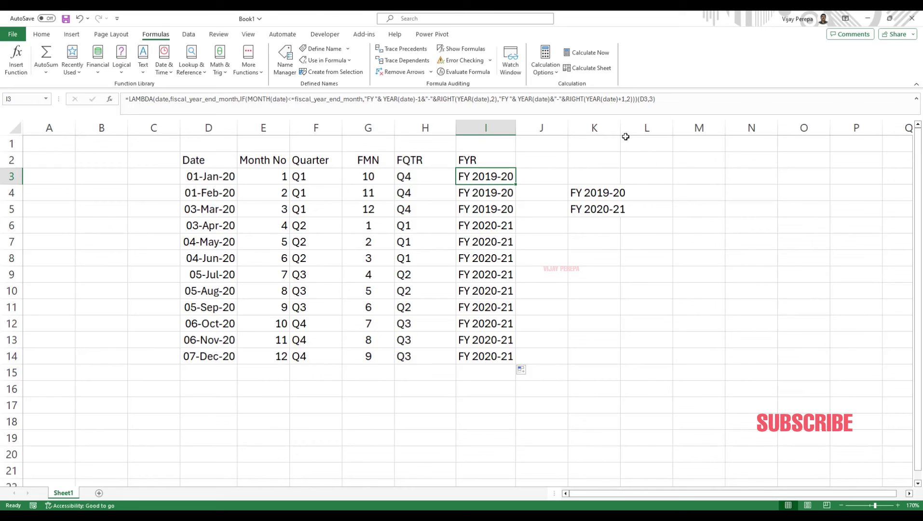
{"action": "left_click", "coordinate": [651, 100]}
{"action": "key", "text": "BackSpace"}
{"action": "type", "text": "6"}
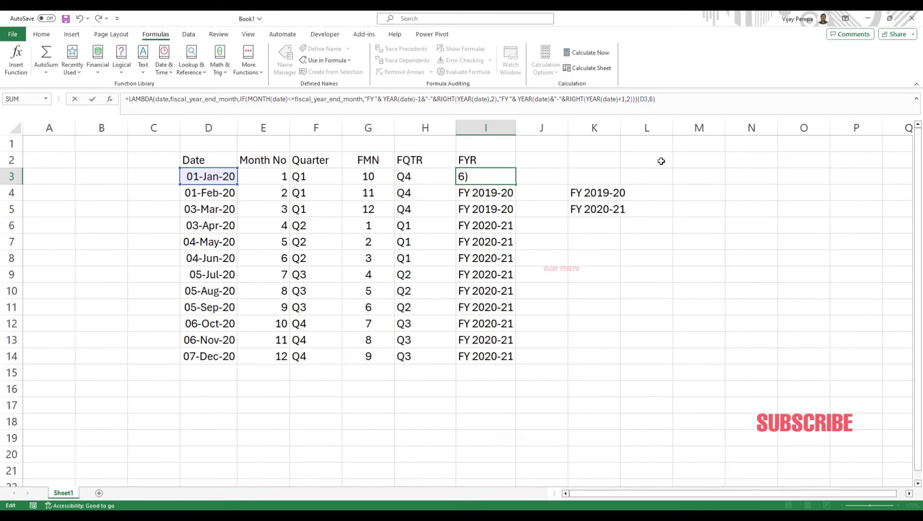
{"action": "key", "text": "Return"}
{"action": "left_click", "coordinate": [506, 176]}
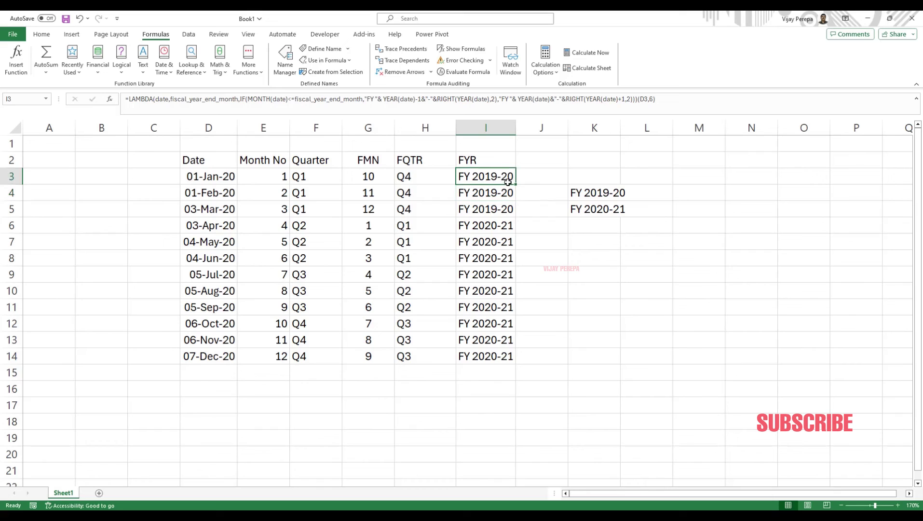
{"action": "double_click", "coordinate": [515, 184]}
{"action": "left_click_drag", "start_coordinate": [482, 275], "coordinate": [488, 354]}
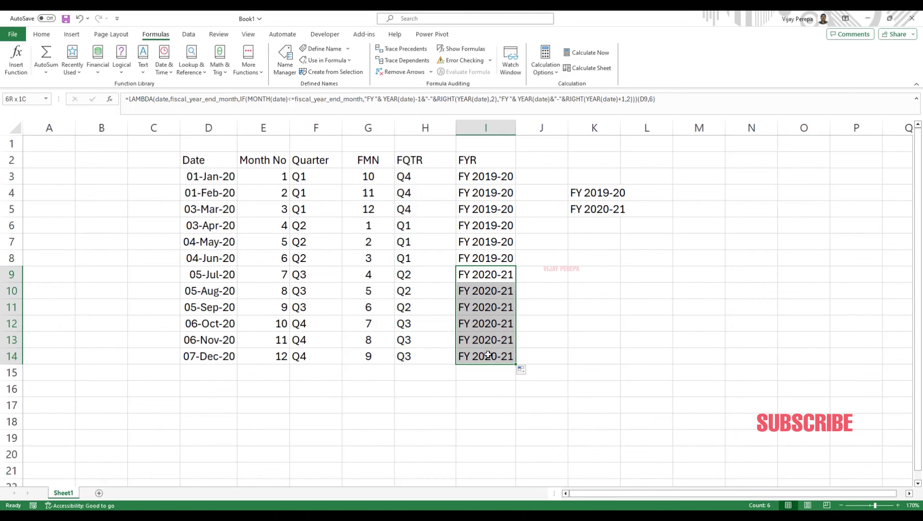
{"action": "left_click_drag", "start_coordinate": [484, 259], "coordinate": [506, 182]}
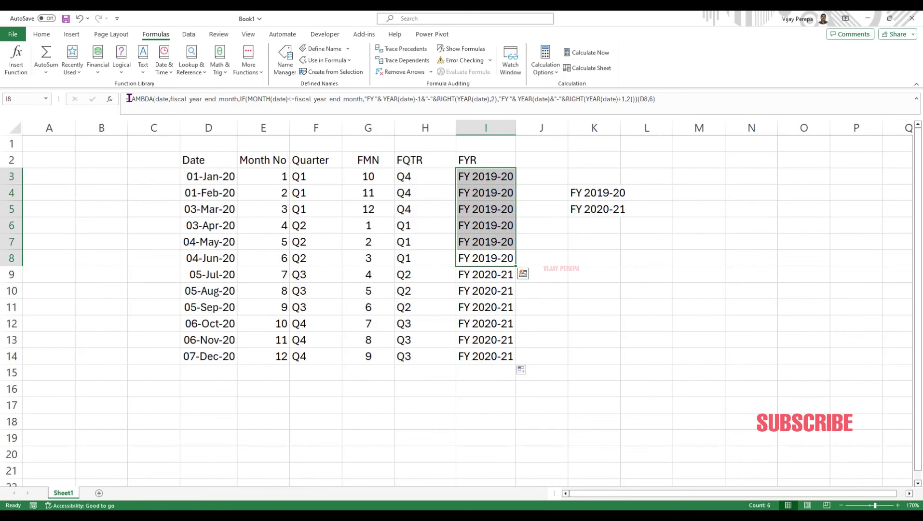
- Cut the LAMBDA definition out of the formula in I8, leaving only its call arguments
{"action": "left_click_drag", "start_coordinate": [129, 98], "coordinate": [636, 99]}
{"action": "key", "text": "ctrl+x"}
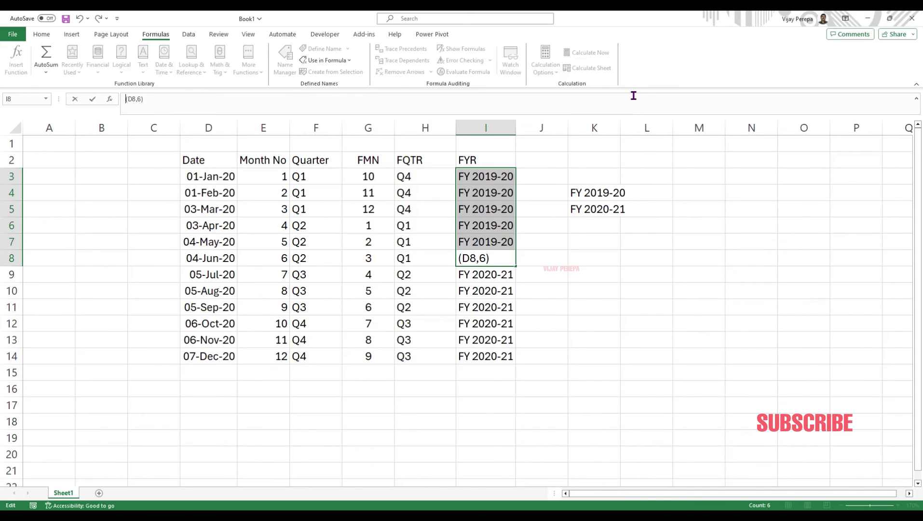
{"action": "key", "text": "Return"}
- Define a workbook name FiscalYear that refers to the cut LAMBDA definition
{"action": "left_click", "coordinate": [284, 60]}
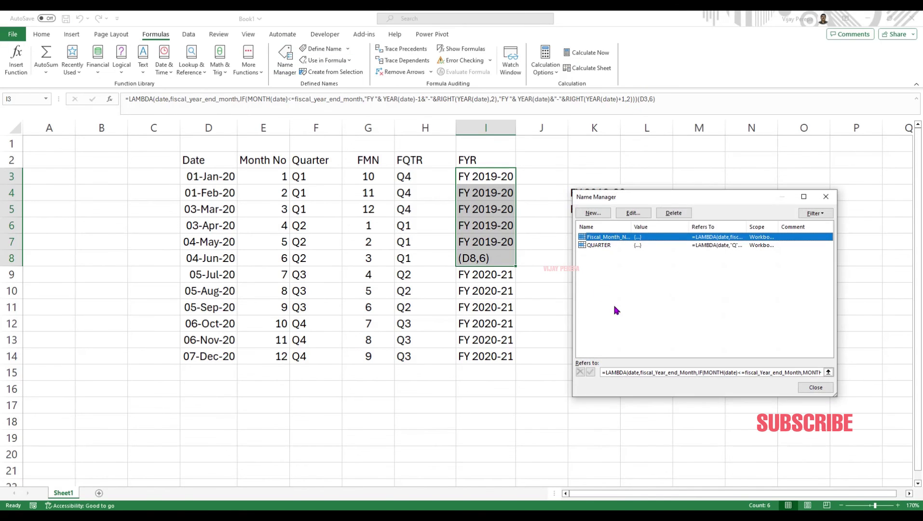
{"action": "left_click", "coordinate": [592, 213]}
{"action": "type", "text": "F"}
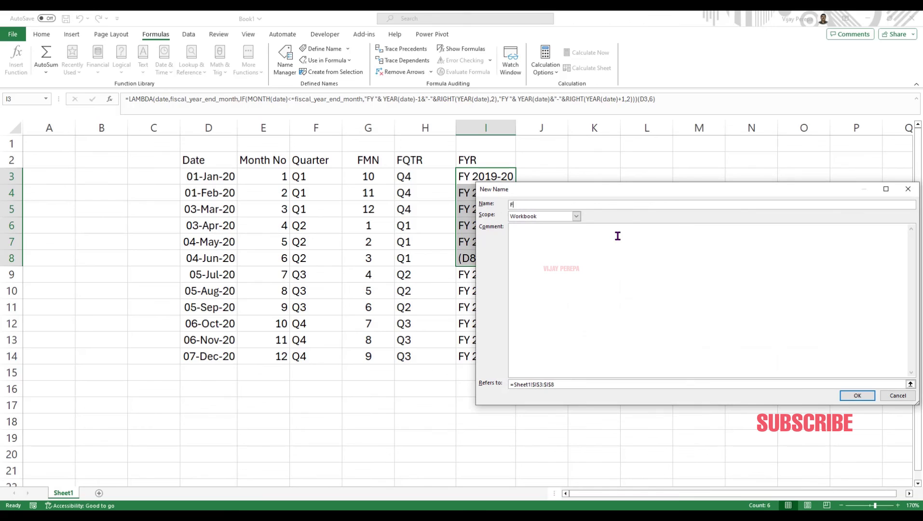
{"action": "type", "text": "iscalYear"}
{"action": "left_click_drag", "start_coordinate": [581, 384], "coordinate": [338, 385]}
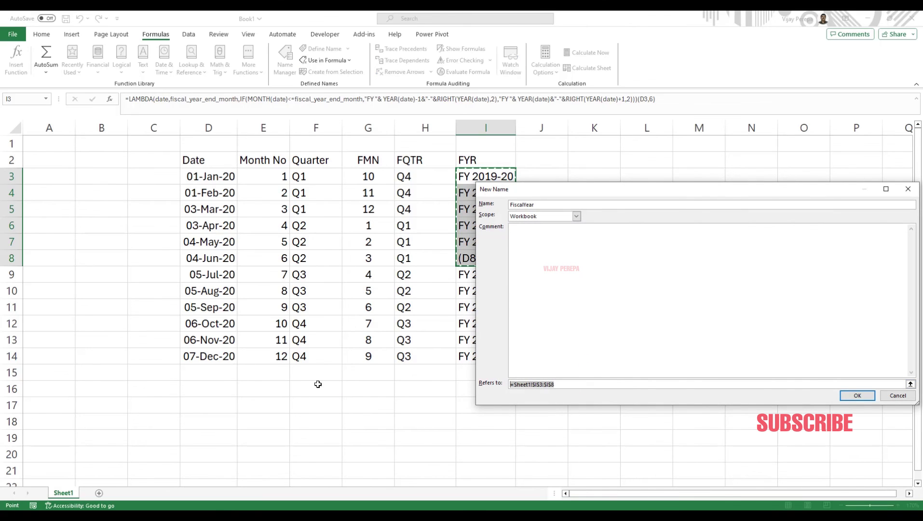
{"action": "key", "text": "ctrl+v"}
{"action": "left_click", "coordinate": [867, 398]}
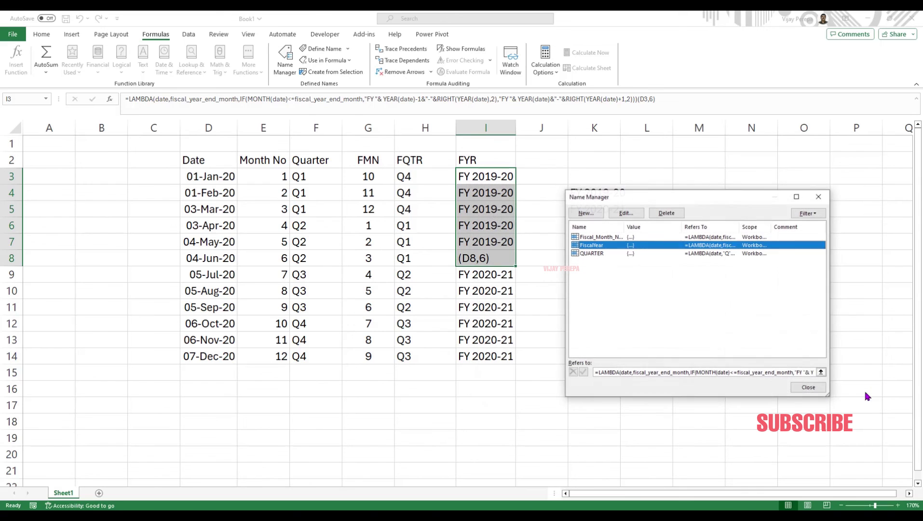
{"action": "left_click", "coordinate": [804, 384]}
- Clear I3:I14, enter =FiscalYear(D3,6) in I3, and fill it down to I14
{"action": "left_click_drag", "start_coordinate": [470, 177], "coordinate": [492, 358]}
{"action": "key", "text": "Delete"}
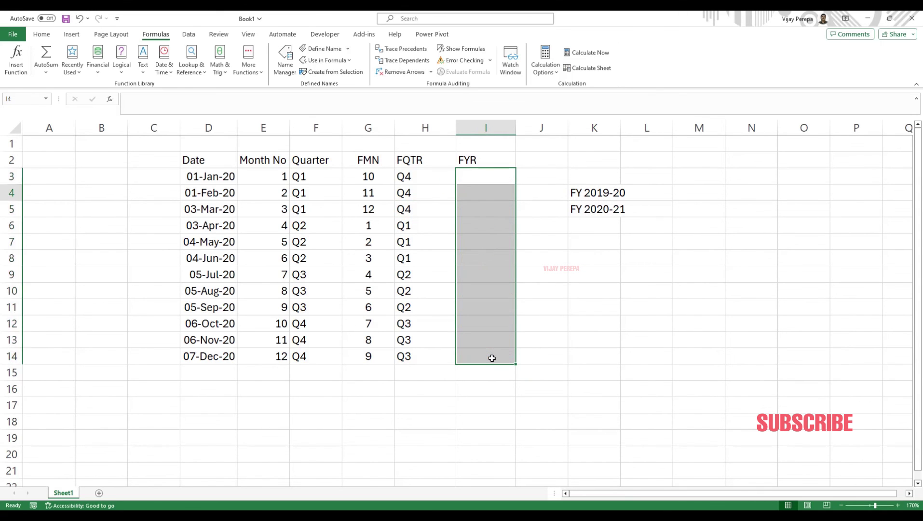
{"action": "type", "text": "=fisc"}
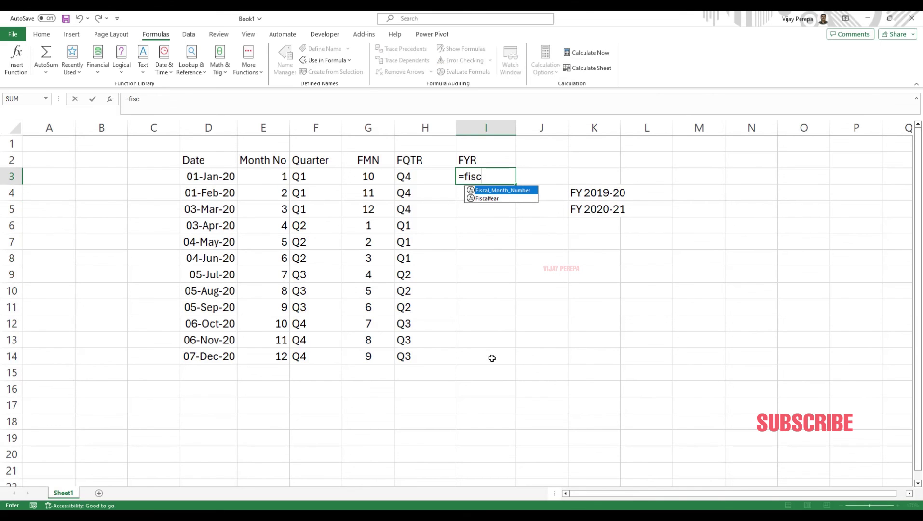
{"action": "key", "text": "Down"}
{"action": "key", "text": "Tab"}
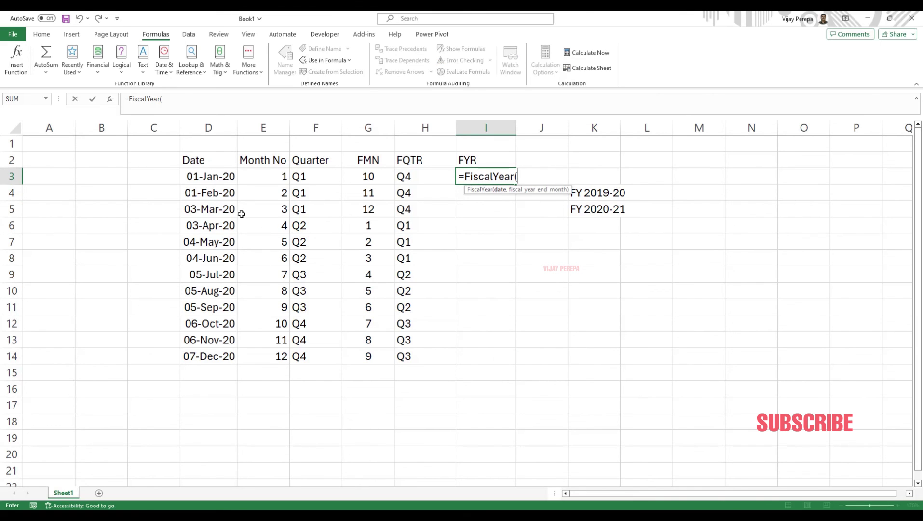
{"action": "left_click", "coordinate": [212, 178]}
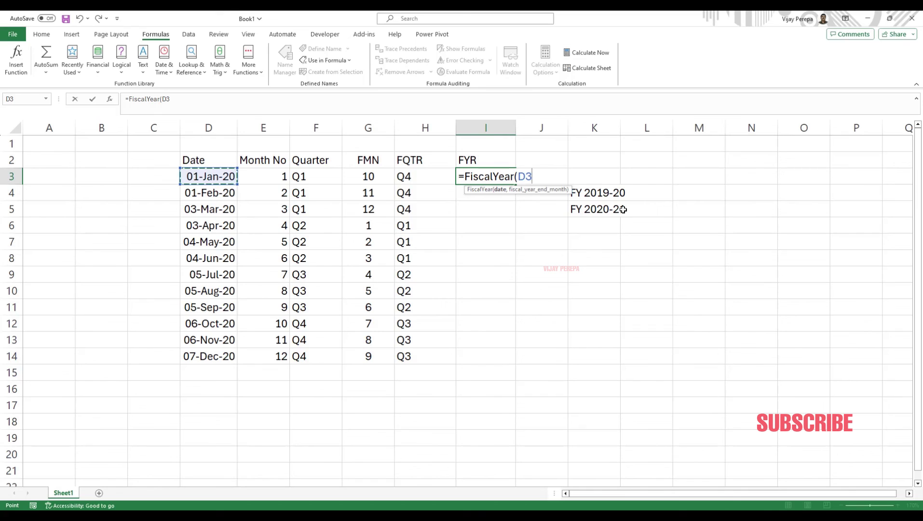
{"action": "type", "text": ",6)"}
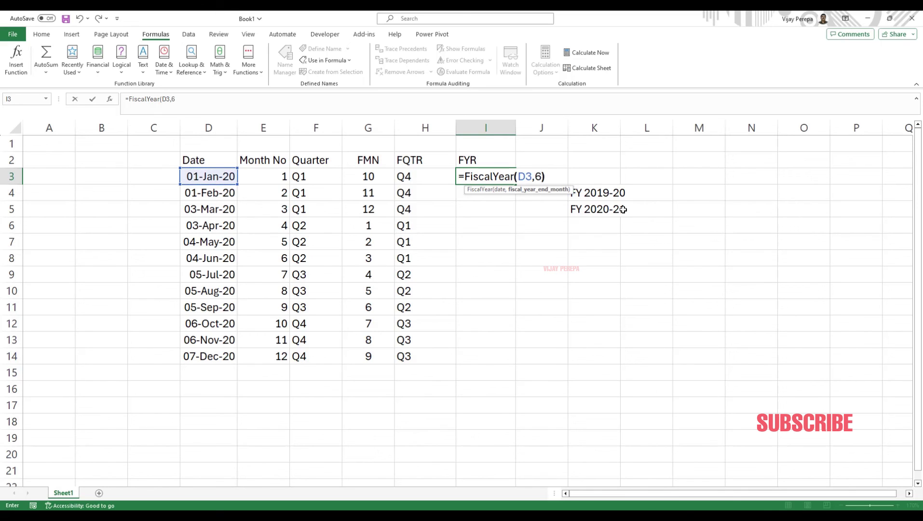
{"action": "key", "text": "Return"}
{"action": "left_click", "coordinate": [487, 169]}
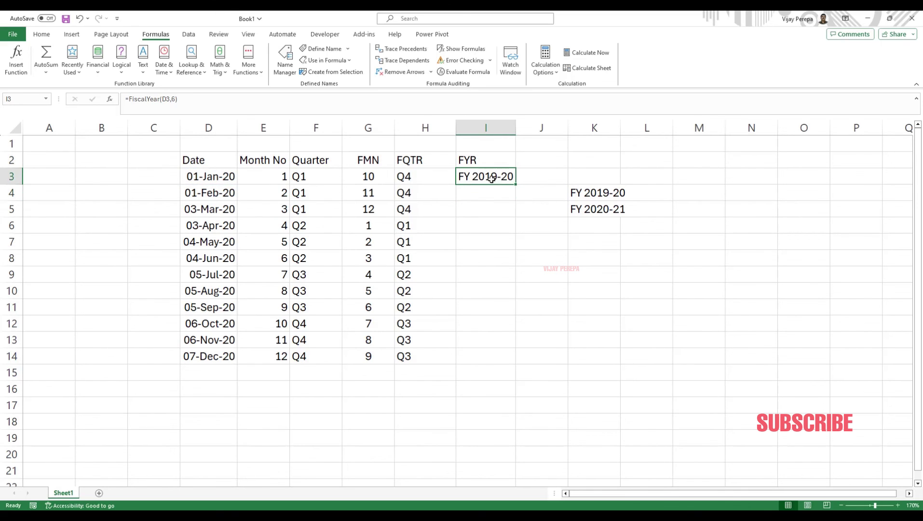
{"action": "left_click_drag", "start_coordinate": [516, 184], "coordinate": [523, 361]}
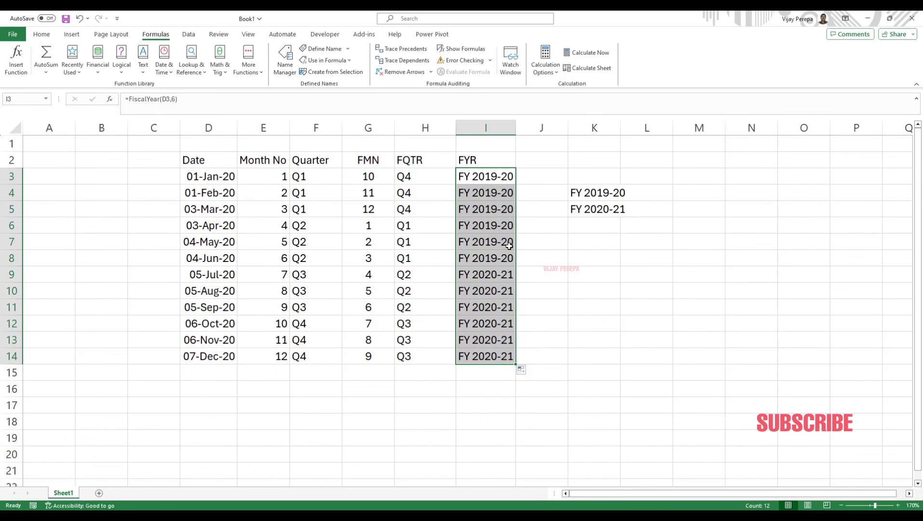
- Cut the LAMBDA definition out of the fiscal quarter formula in H3, leaving only its call argument (G3)
{"action": "left_click", "coordinate": [427, 179]}
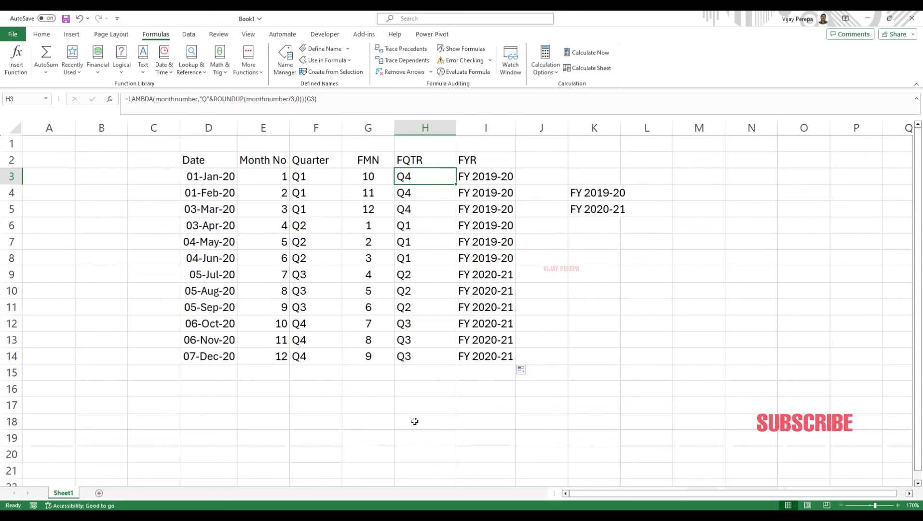
{"action": "left_click_drag", "start_coordinate": [125, 99], "coordinate": [307, 99]}
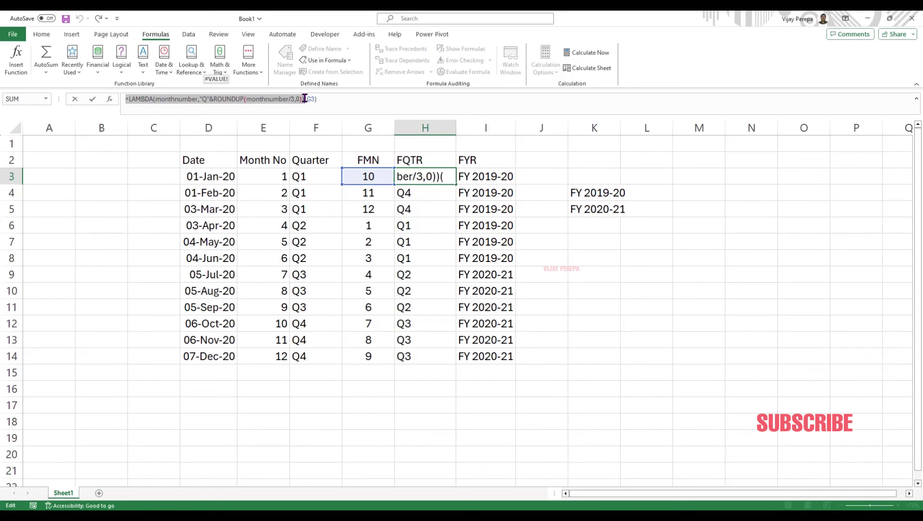
{"action": "key", "text": "Delete"}
{"action": "key", "text": "Return"}
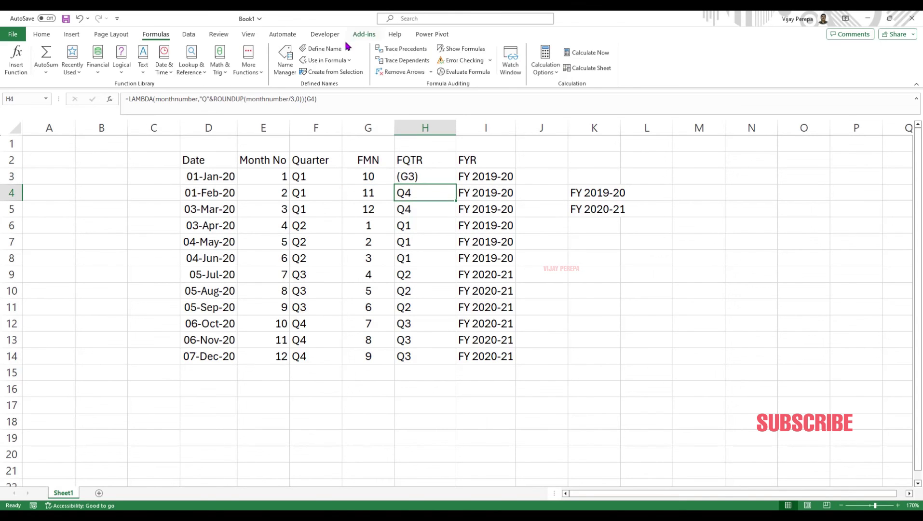
- Define a workbook name FiscalQuarter that refers to the cut quarter LAMBDA definition
{"action": "left_click", "coordinate": [284, 67]}
{"action": "left_click", "coordinate": [582, 212]}
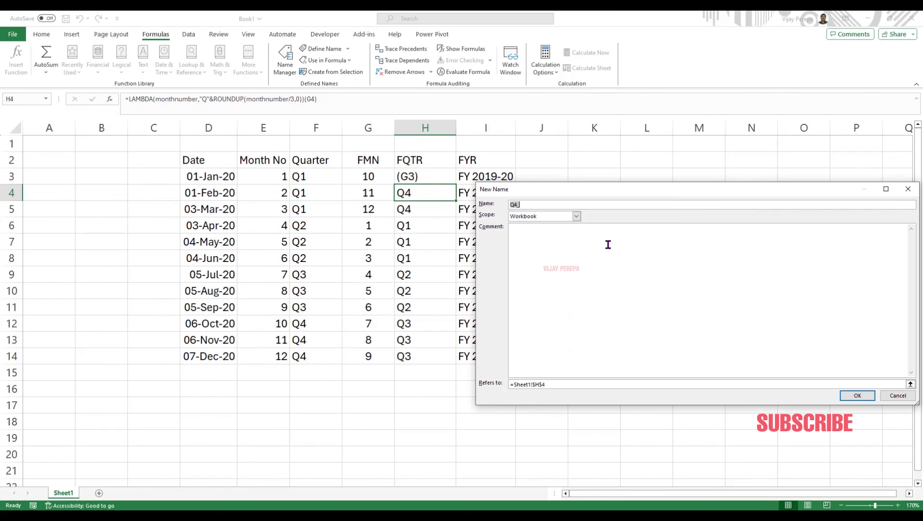
{"action": "type", "text": "Fsic"}
{"action": "key", "text": "BackSpace"}
{"action": "key", "text": "BackSpace"}
{"action": "key", "text": "BackSpace"}
{"action": "type", "text": "iscalQuarte"}
{"action": "left_click_drag", "start_coordinate": [544, 385], "coordinate": [471, 384]}
{"action": "key", "text": "ctrl+v"}
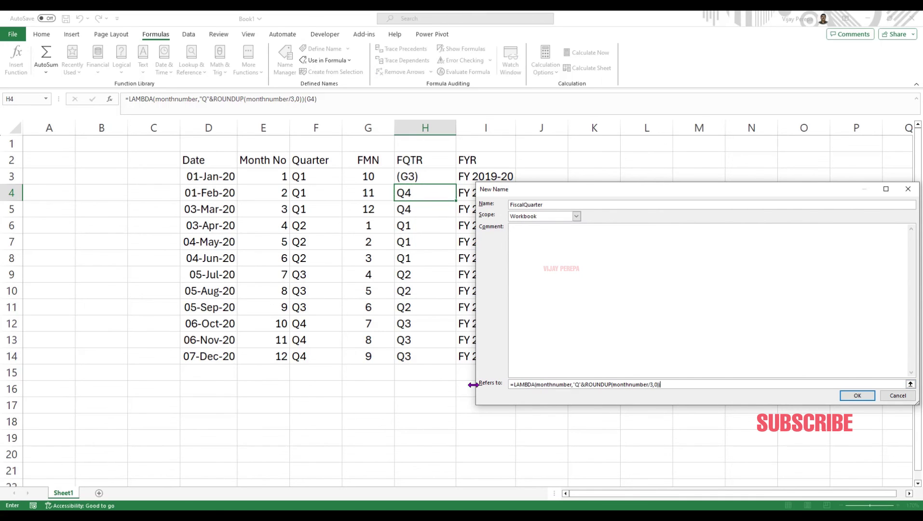
{"action": "key", "text": "Return"}
{"action": "left_click", "coordinate": [807, 385]}
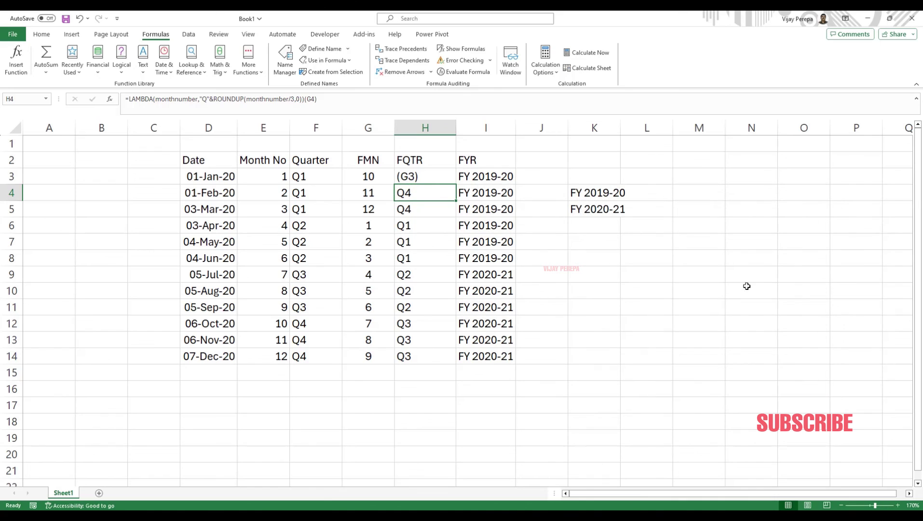
- Enter =FiscalQuarter(G3) in H3 and fill it down the FQTR column to H14
{"action": "left_click", "coordinate": [424, 179]}
{"action": "type", "text": "=fisc"}
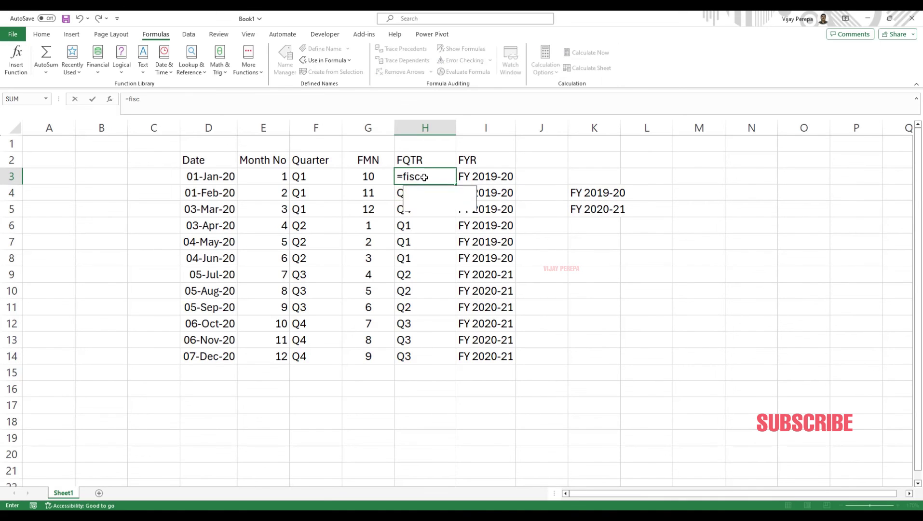
{"action": "type", "text": "q"}
{"action": "key", "text": "Tab"}
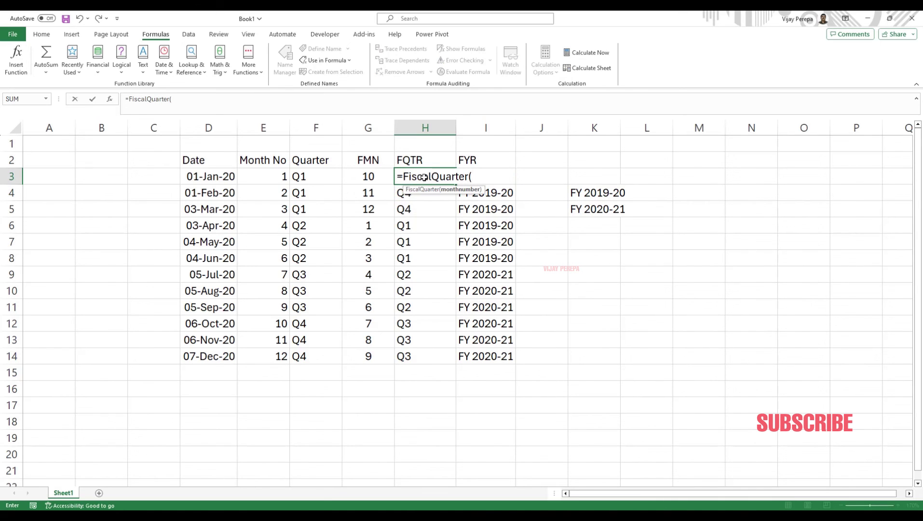
{"action": "left_click", "coordinate": [384, 174]}
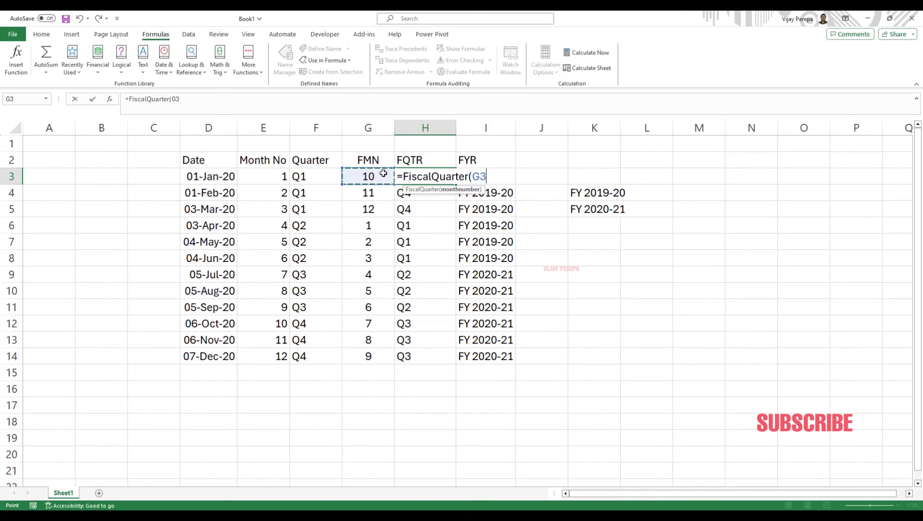
{"action": "type", "text": ")"}
{"action": "key", "text": "Return"}
{"action": "left_click", "coordinate": [454, 179]}
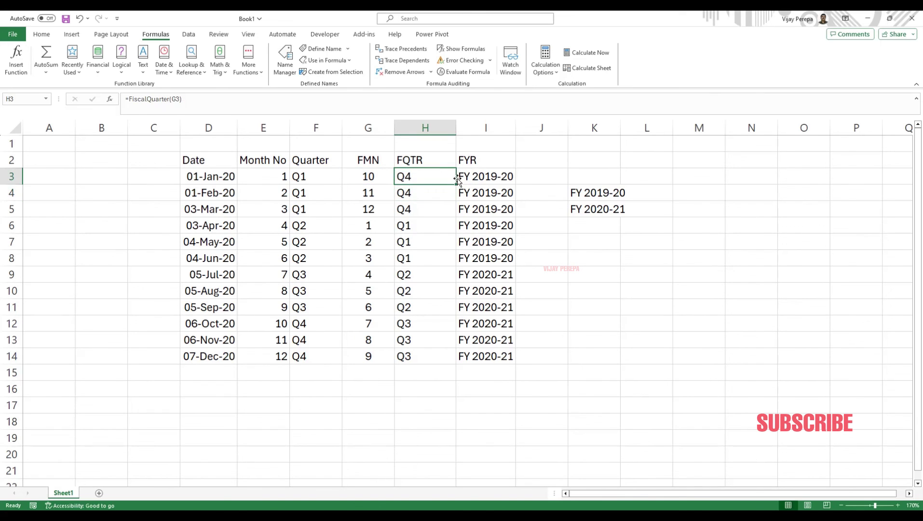
{"action": "double_click", "coordinate": [457, 179]}
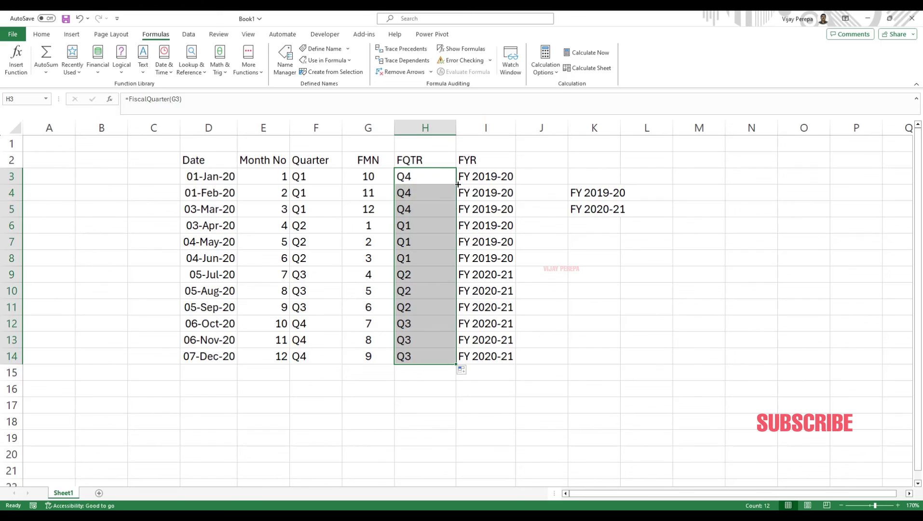
{"action": "left_click", "coordinate": [424, 179]}
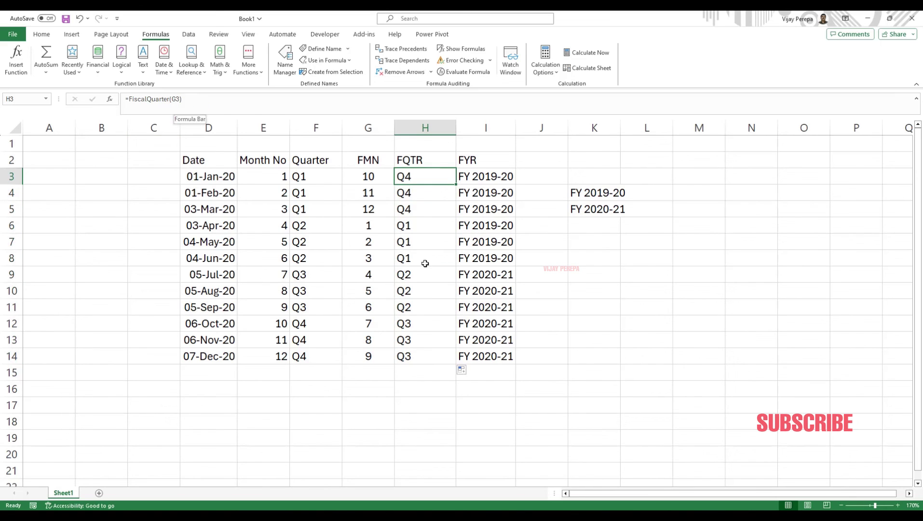
- Set the fiscal year-end month argument in G3 to 6, refill through G14, and check the fiscal months and quarters from July onward
{"action": "left_click", "coordinate": [374, 178]}
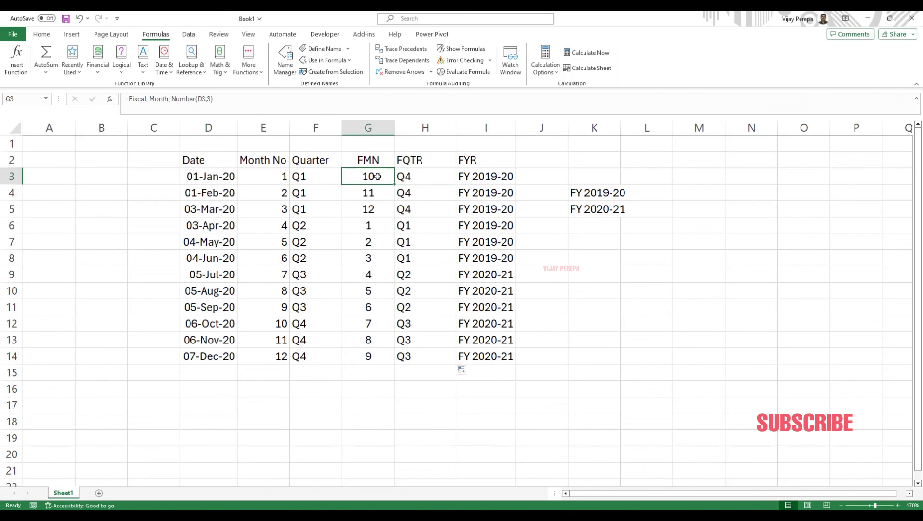
{"action": "left_click", "coordinate": [212, 100]}
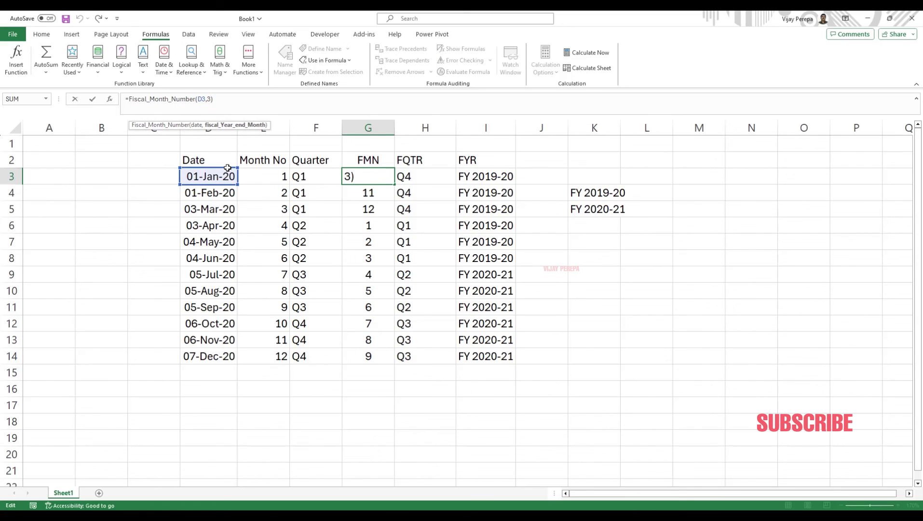
{"action": "key", "text": "Return"}
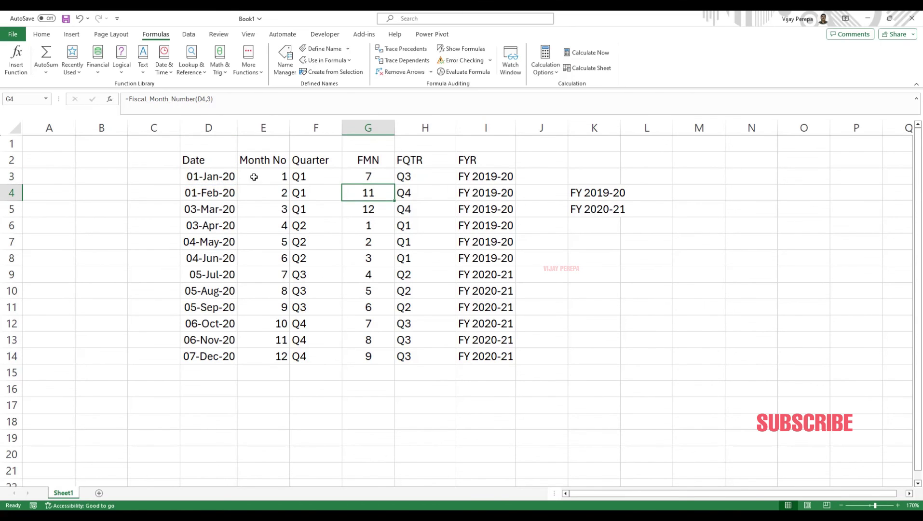
{"action": "left_click", "coordinate": [344, 182]}
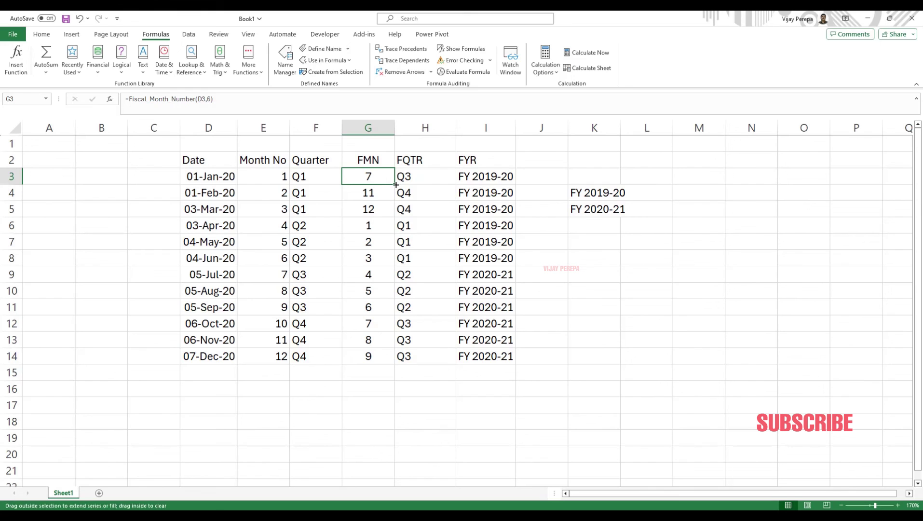
{"action": "double_click", "coordinate": [394, 184]}
{"action": "left_click", "coordinate": [375, 273]}
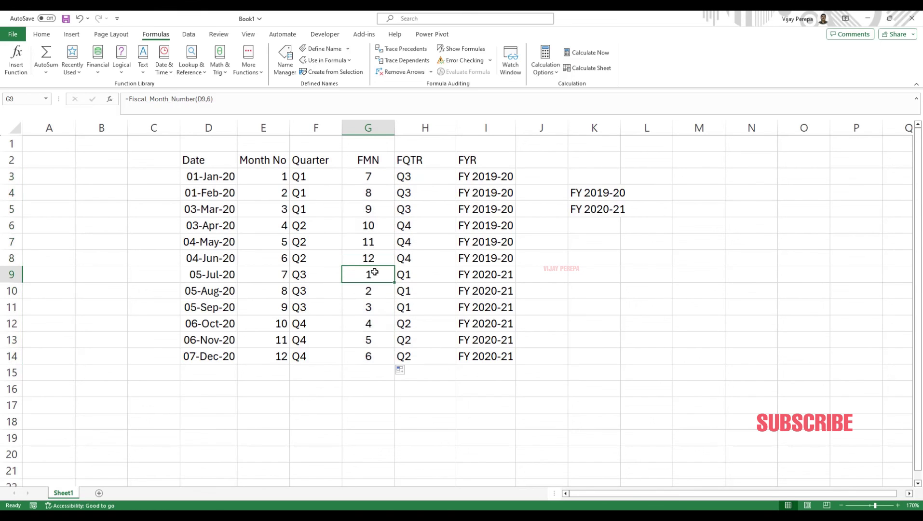
{"action": "left_click_drag", "start_coordinate": [375, 274], "coordinate": [419, 356]}
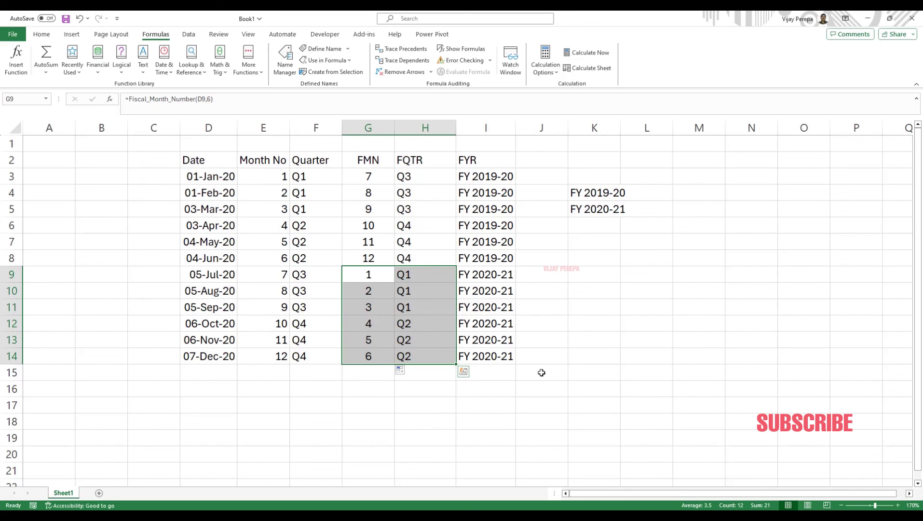